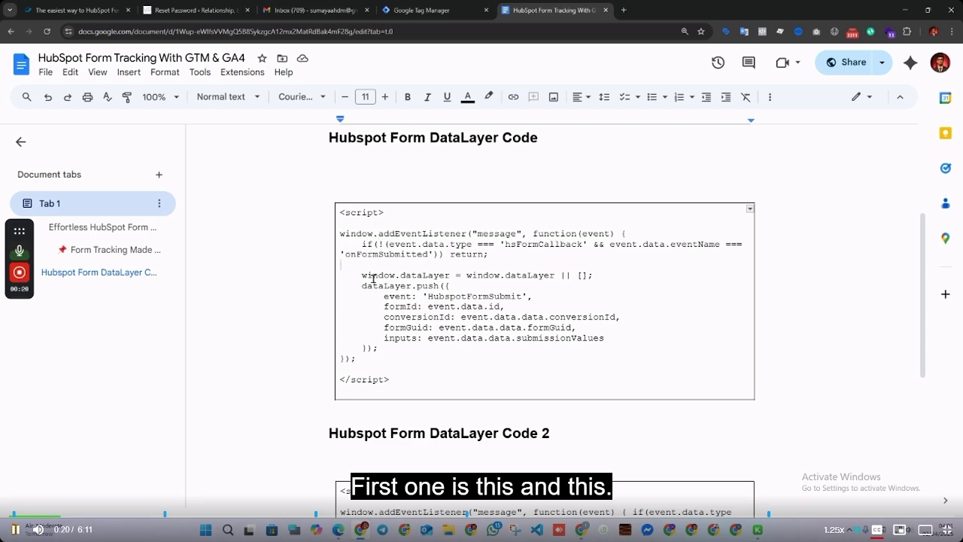
- Copy the complete script under the first "Hubspot Form DataLayer Code" heading in the document
scroll(373, 279, "down", 3)
scroll(391, 308, "up", 5)
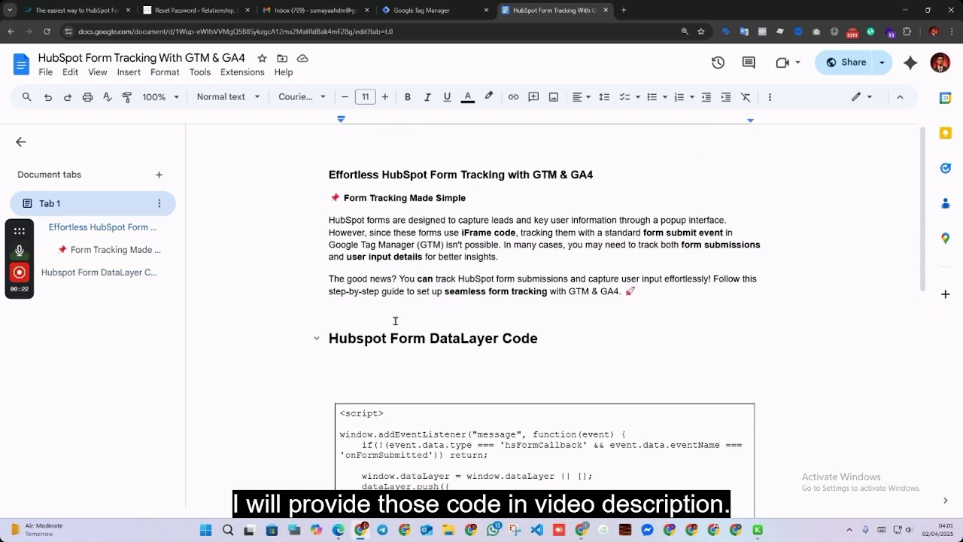
scroll(326, 273, "down", 4)
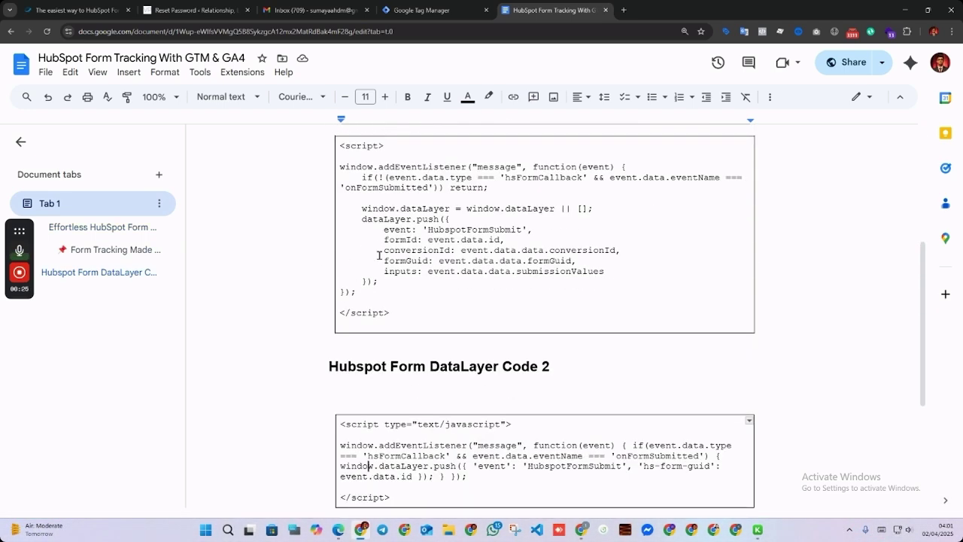
scroll(352, 260, "up", 2)
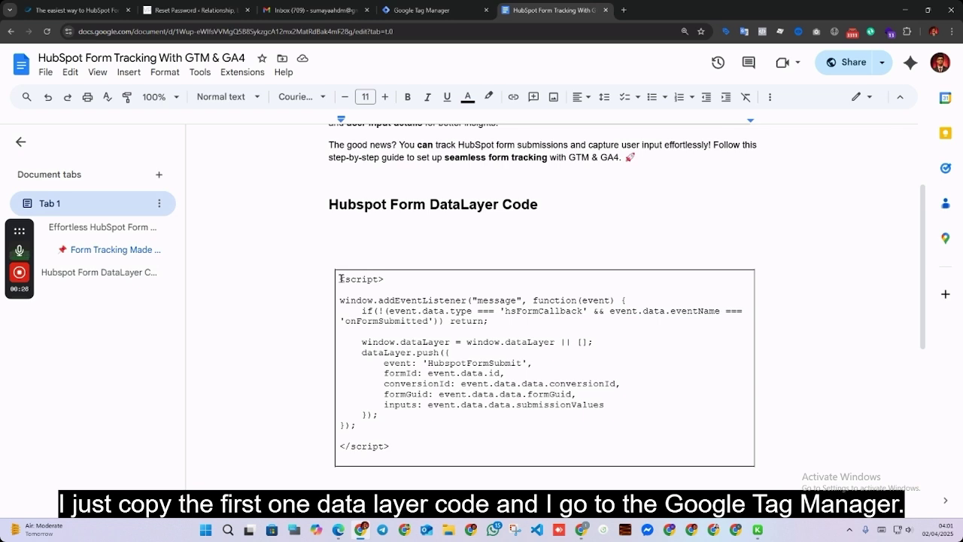
left_click_drag(341, 278, 454, 456)
right_click(399, 348)
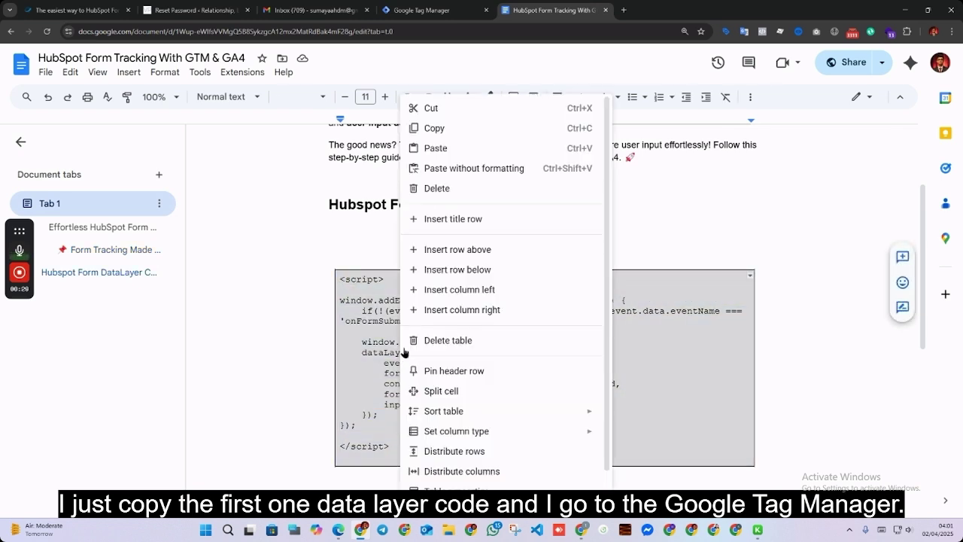
left_click(434, 128)
- Switch to Google Tag Manager, create a new Custom HTML tag and paste the copied data layer script into its HTML code
left_click(576, 532)
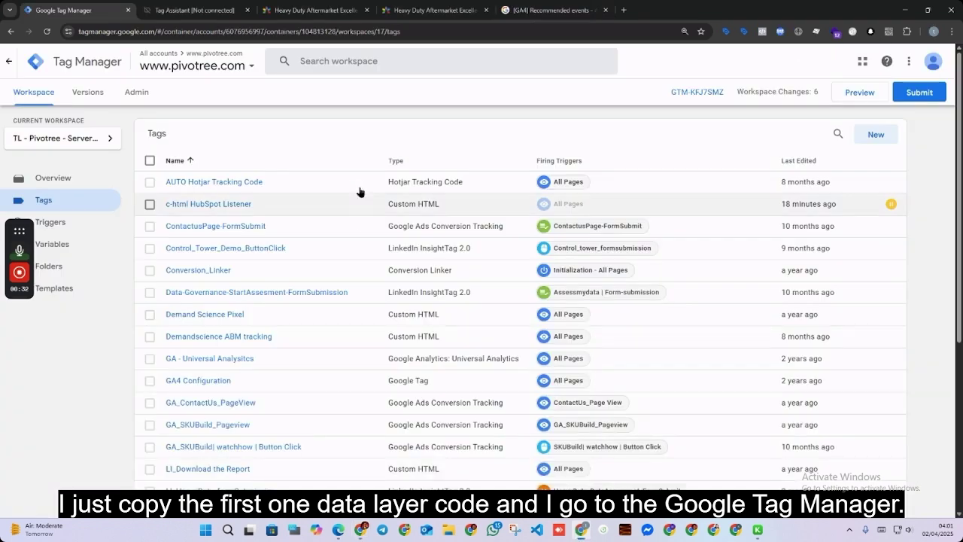
left_click(867, 135)
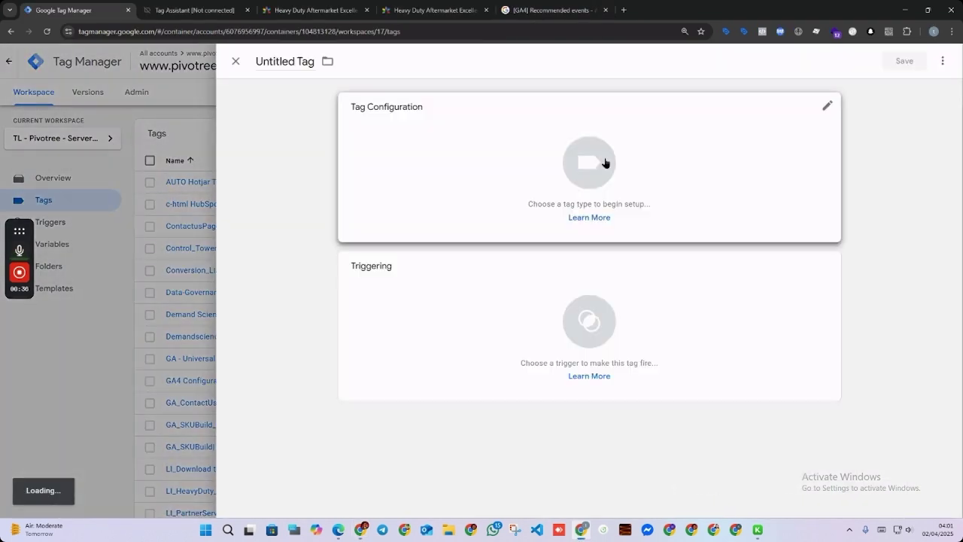
left_click(602, 163)
scroll(619, 299, "down", 1)
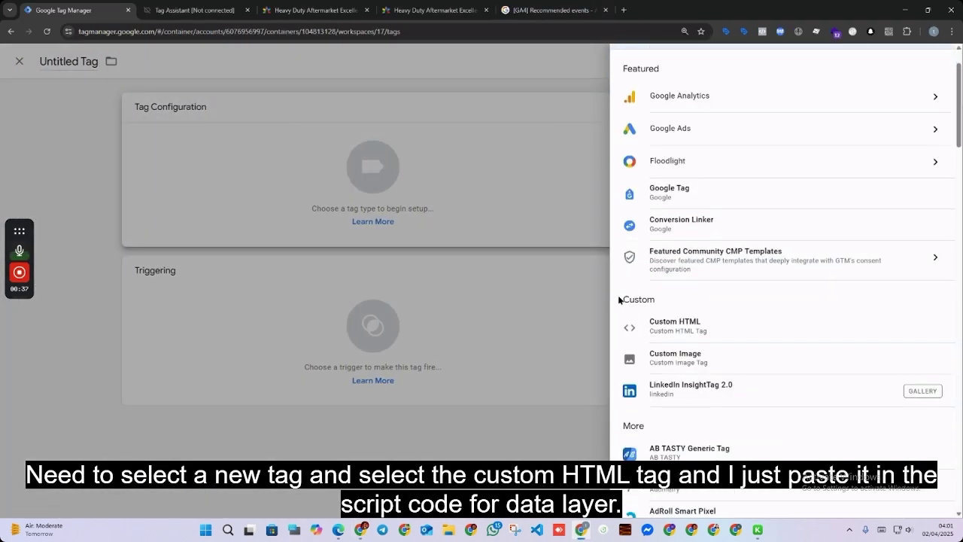
scroll(639, 278, "down", 1)
left_click(661, 256)
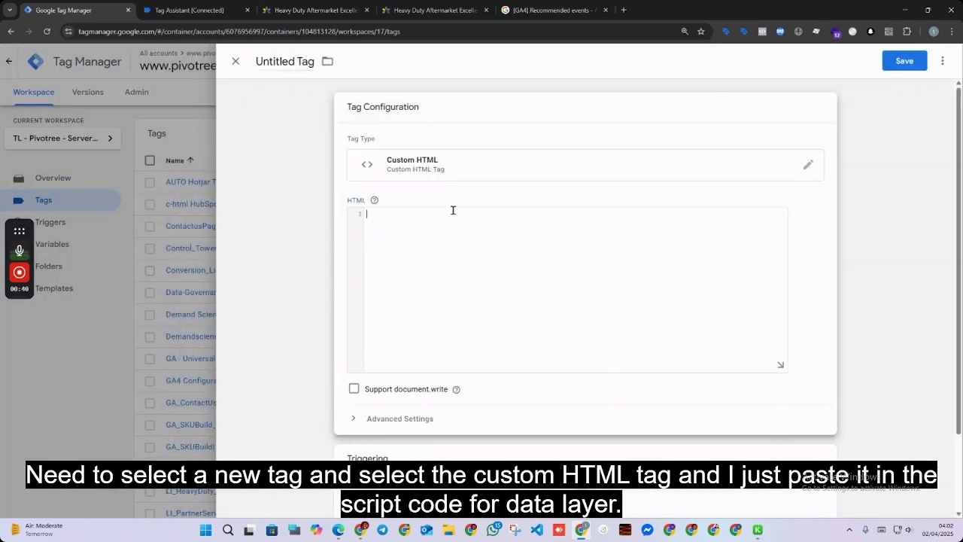
key("ctrl+v")
scroll(439, 285, "down", 2)
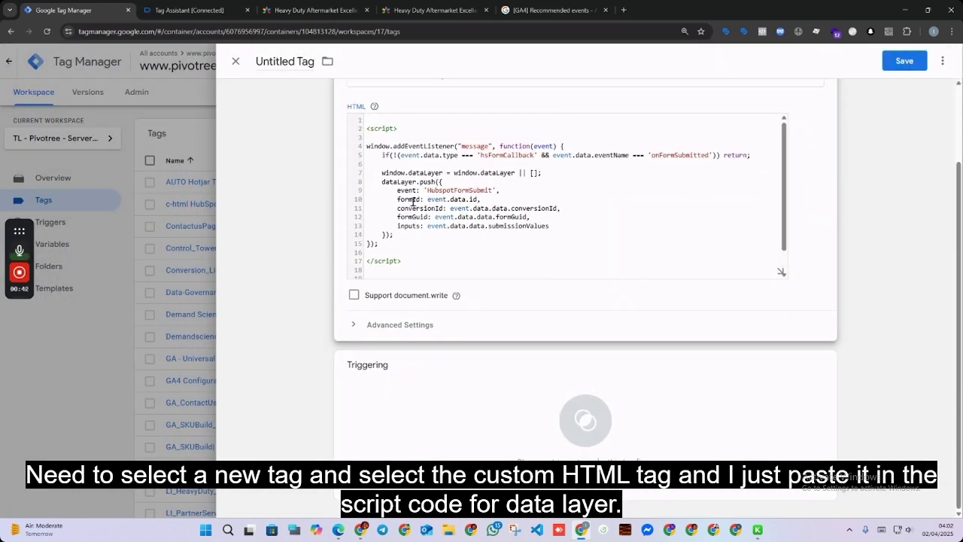
scroll(466, 226, "down", 1)
scroll(474, 256, "up", 1)
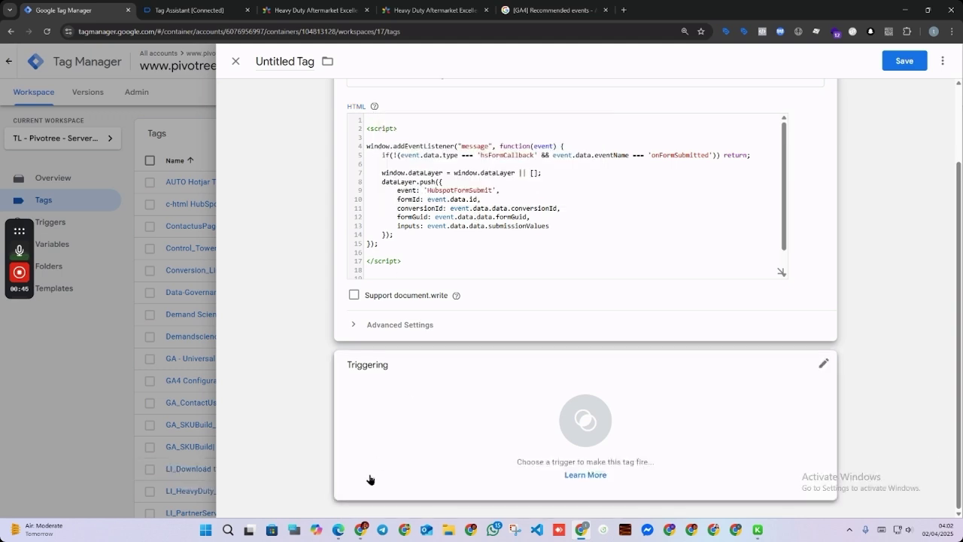
- Name the new tag "Hubspot Form DataLayer Code", copying the title from the heading in the Google Docs document
left_click(363, 530)
left_click_drag(329, 205, 619, 176)
key("alt+Tab")
scroll(393, 149, "up", 2)
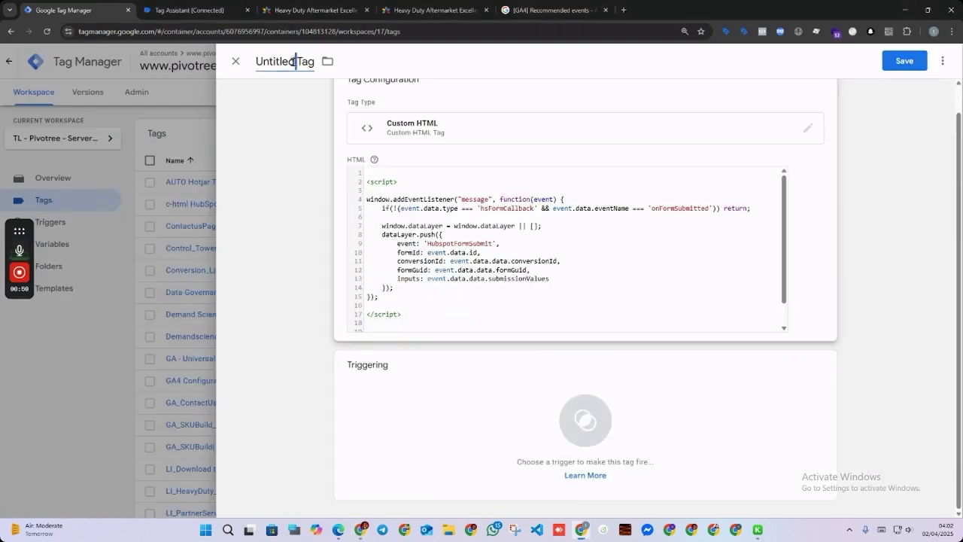
left_click(286, 61)
key("ctrl+v")
- Assign the All Pages trigger to the tag and save it
left_click(376, 376)
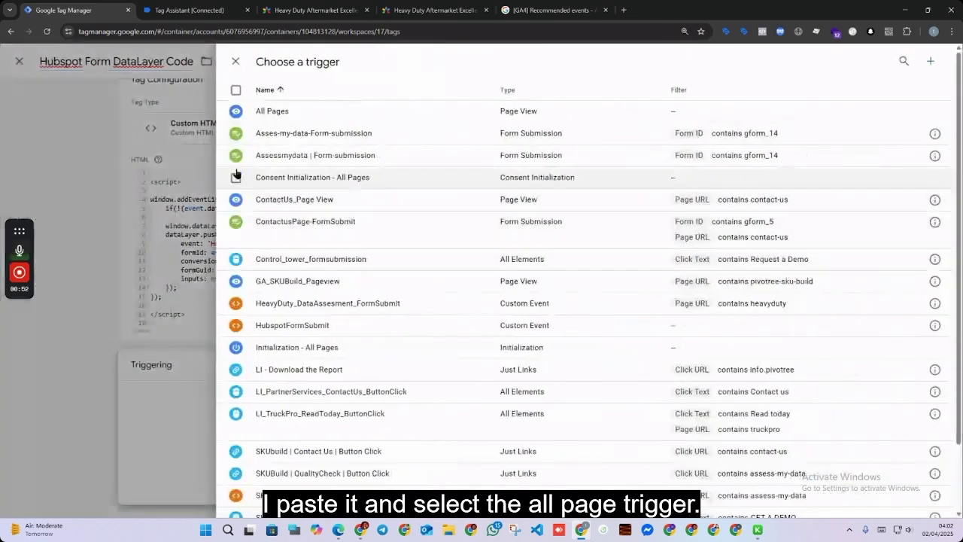
left_click(260, 114)
left_click(904, 61)
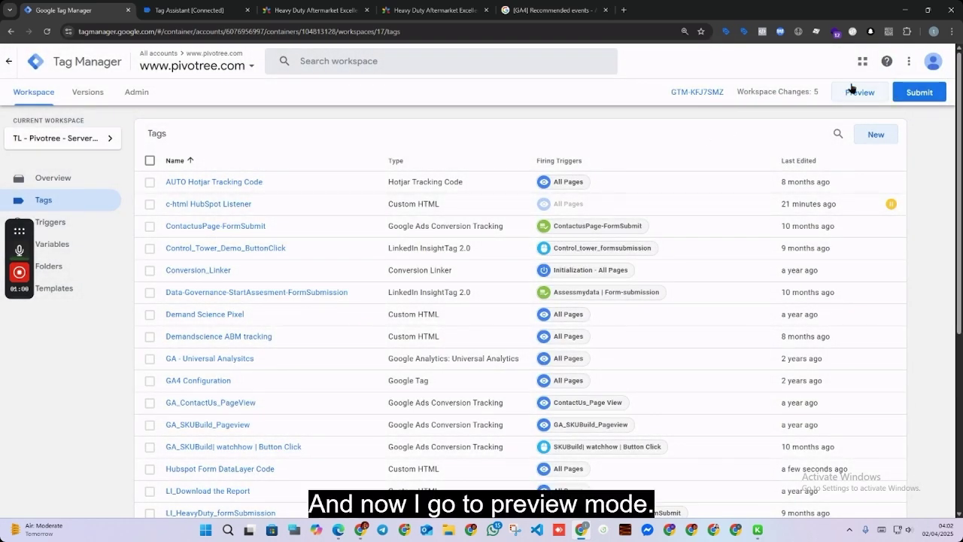
- Start preview mode for the container and connect Tag Assistant to the pivotree.com heavy duty page
left_click(853, 92)
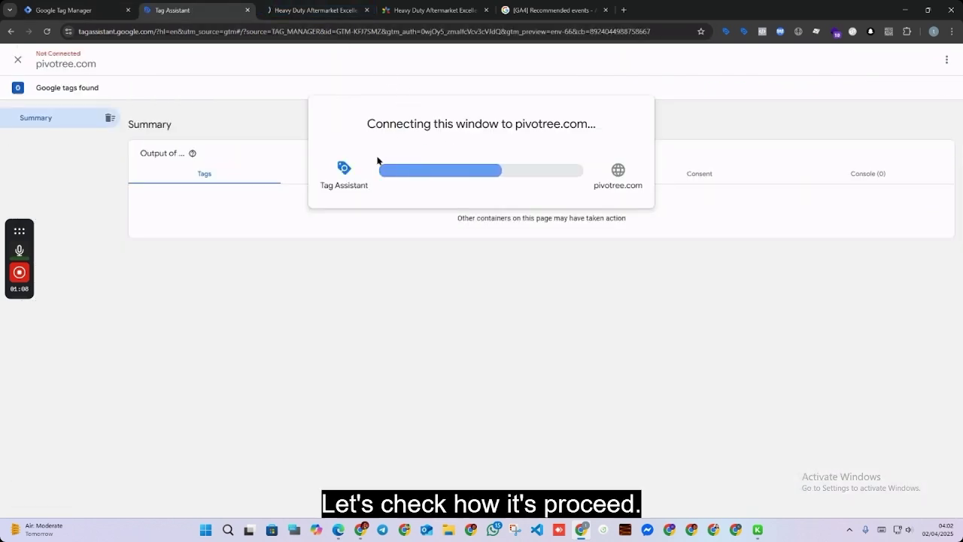
left_click(294, 10)
scroll(276, 162, "down", 2)
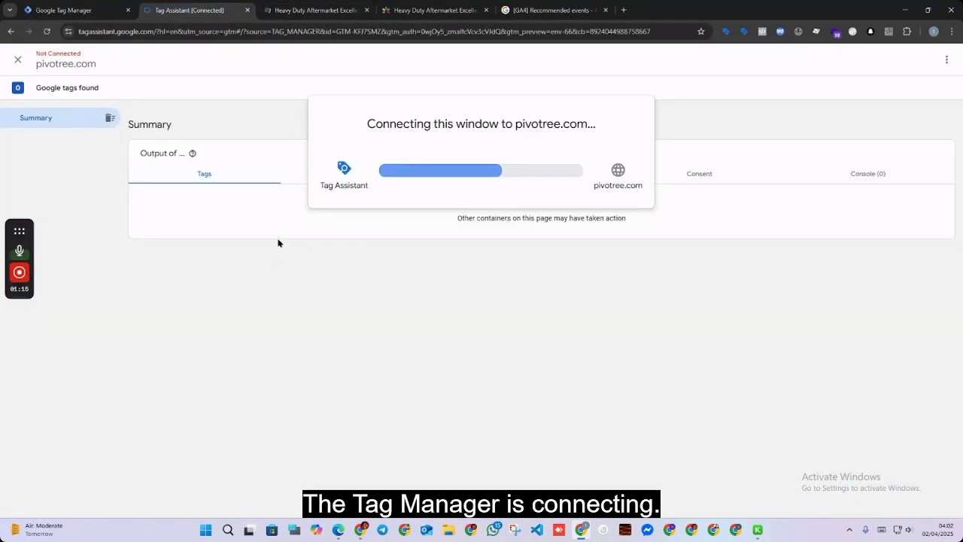
left_click(480, 233)
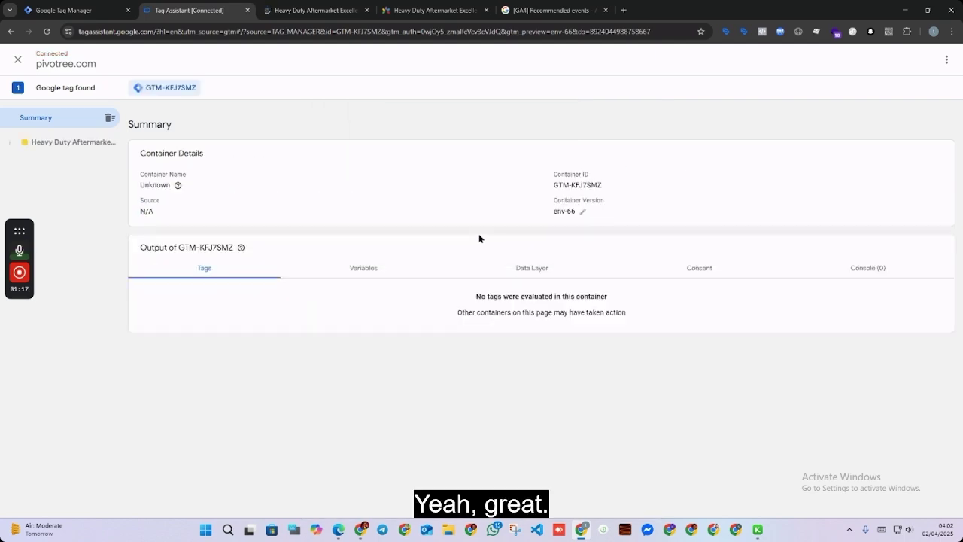
left_click(291, 10)
left_click(189, 10)
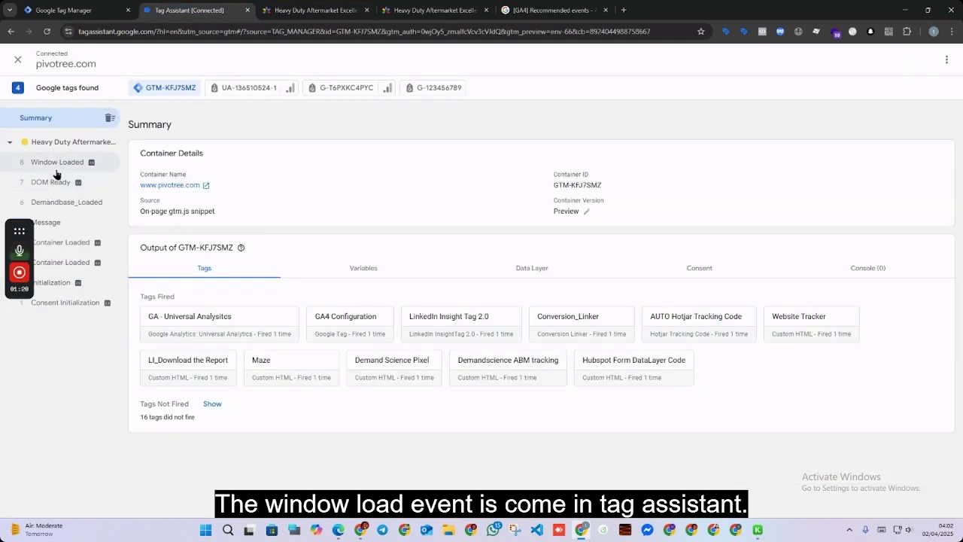
- View the Window Loaded event of the heavy duty page in Tag Assistant
left_click(56, 165)
left_click(285, 10)
left_click(188, 11)
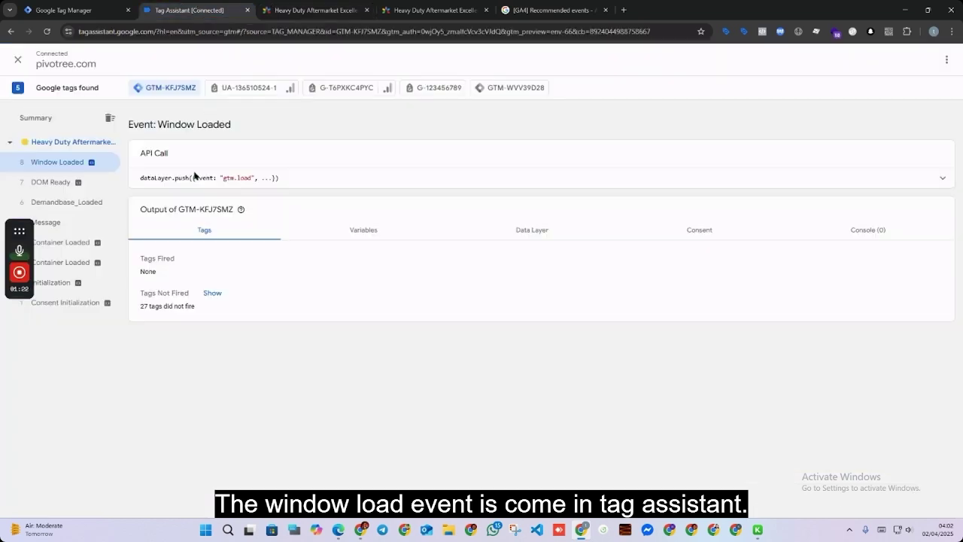
- Examine the data assessment form on the pivotree.com heavy duty page, including the HubSpot branding below it
left_click(309, 10)
scroll(466, 222, "down", 15)
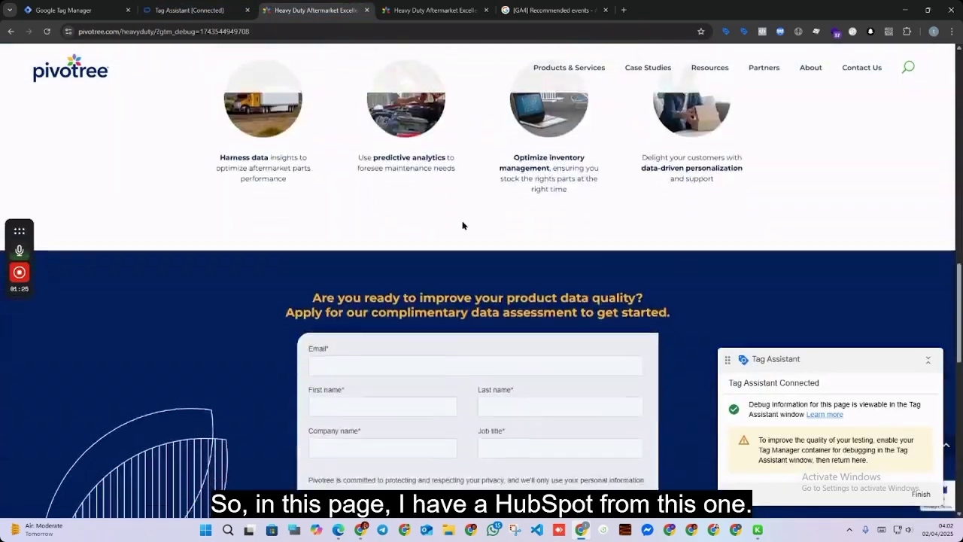
scroll(463, 225, "down", 6)
scroll(335, 331, "up", 1)
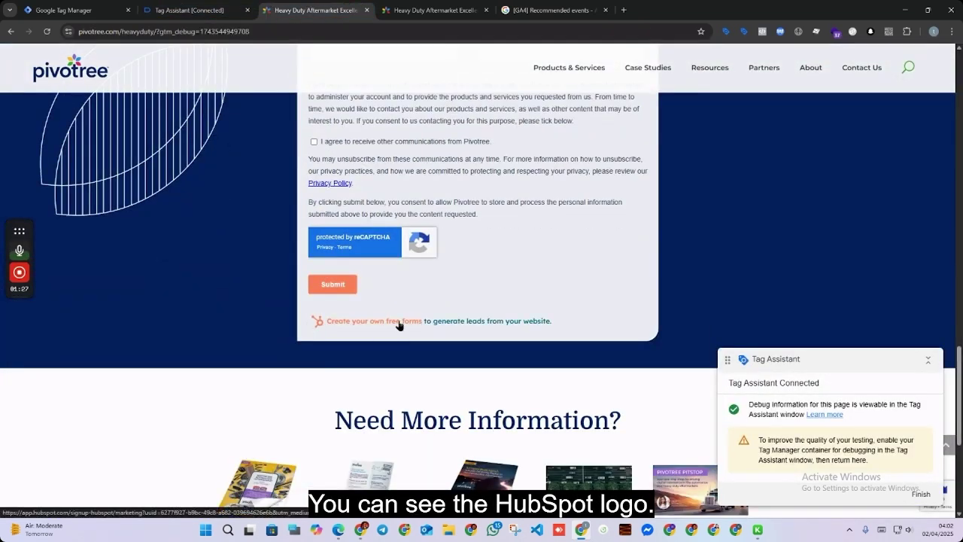
scroll(407, 286, "up", 5)
scroll(391, 334, "down", 3)
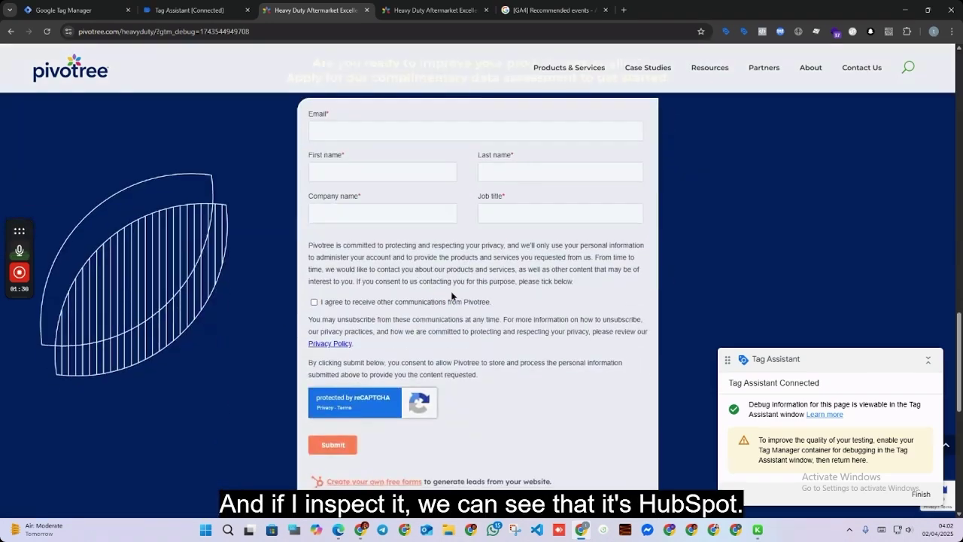
- Inspect the form's HTML for its HubSpot form container ID, and close the developer tools
right_click(462, 291)
left_click(489, 280)
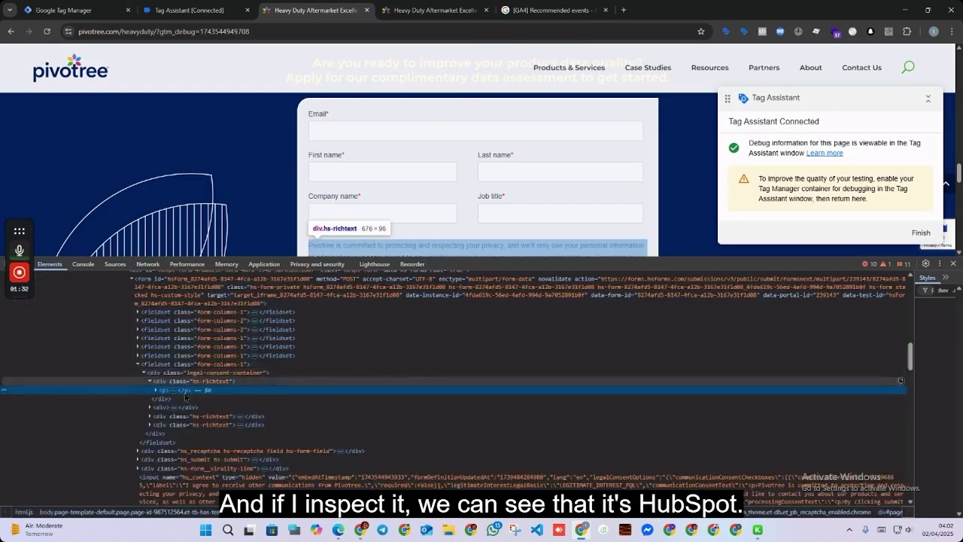
double_click(140, 404)
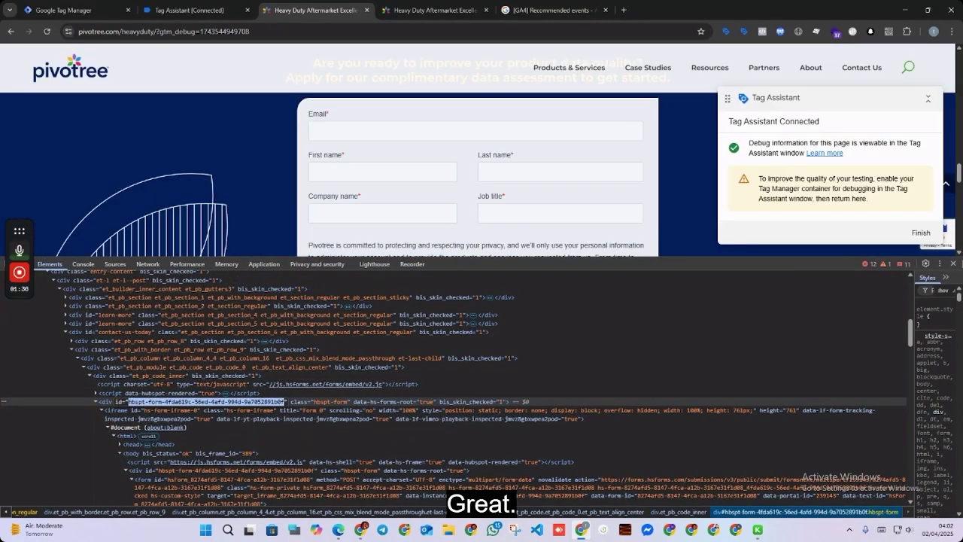
left_click(953, 264)
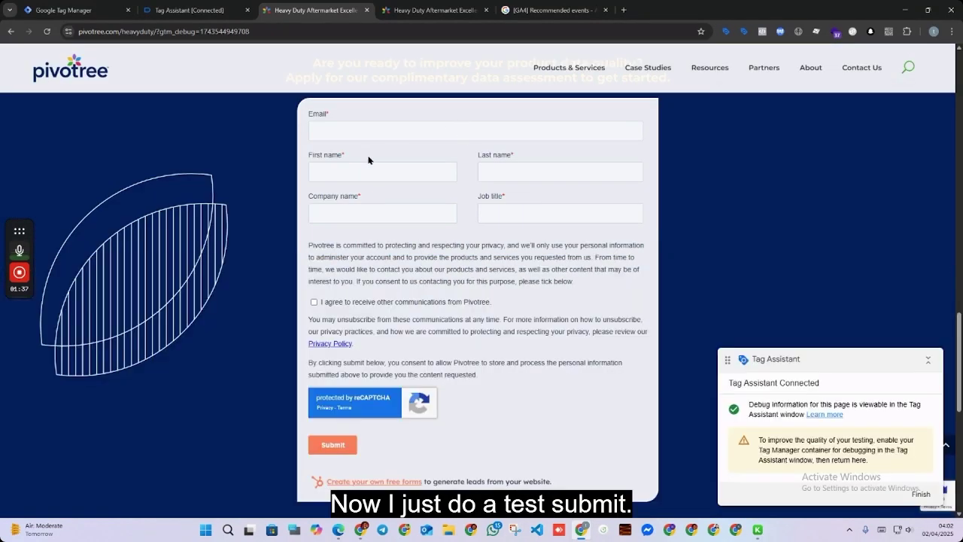
- Fill in the form with a test e-mail, "test" as first name, last name and job title, and "Test" as company name
left_click(334, 199)
left_click(328, 199)
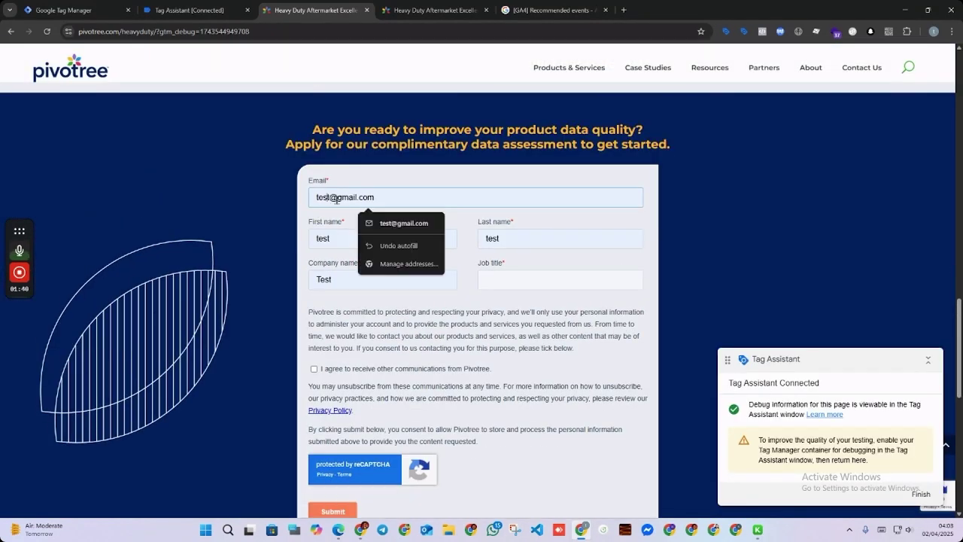
type("1213")
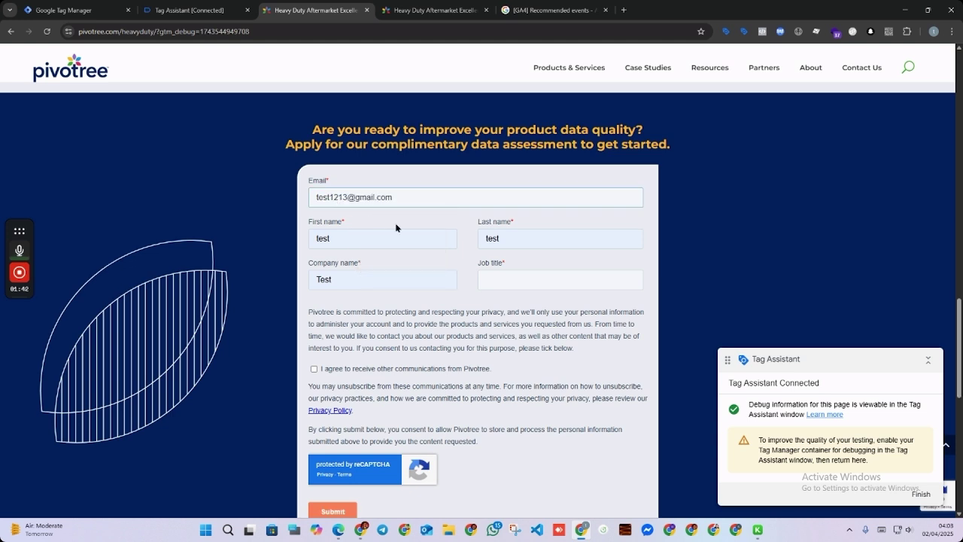
key("BackSpace")
left_click(368, 241)
left_click(565, 238)
left_click(489, 279)
type("t")
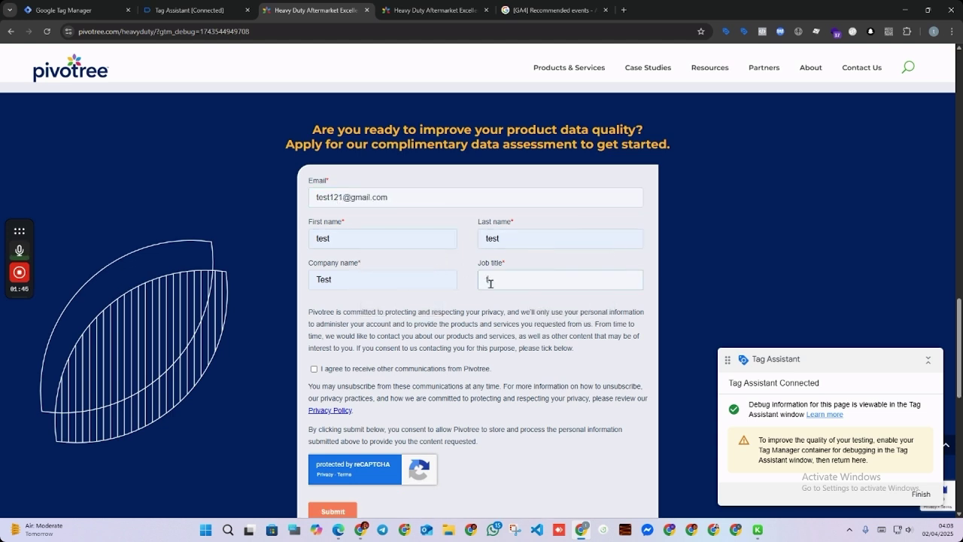
type("est")
- Agree to receive other communications from Pivotree and submit the form
scroll(481, 311, "down", 2)
left_click(314, 235)
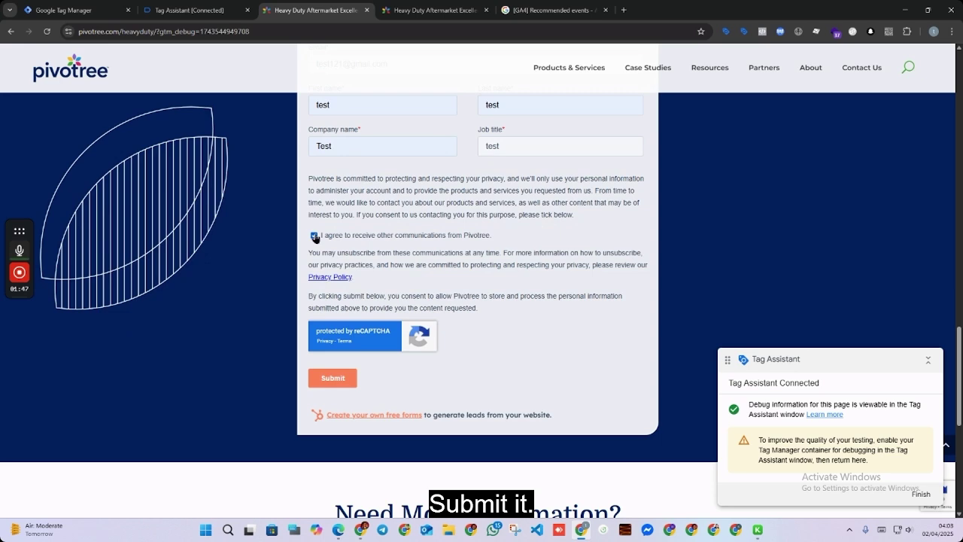
left_click(331, 378)
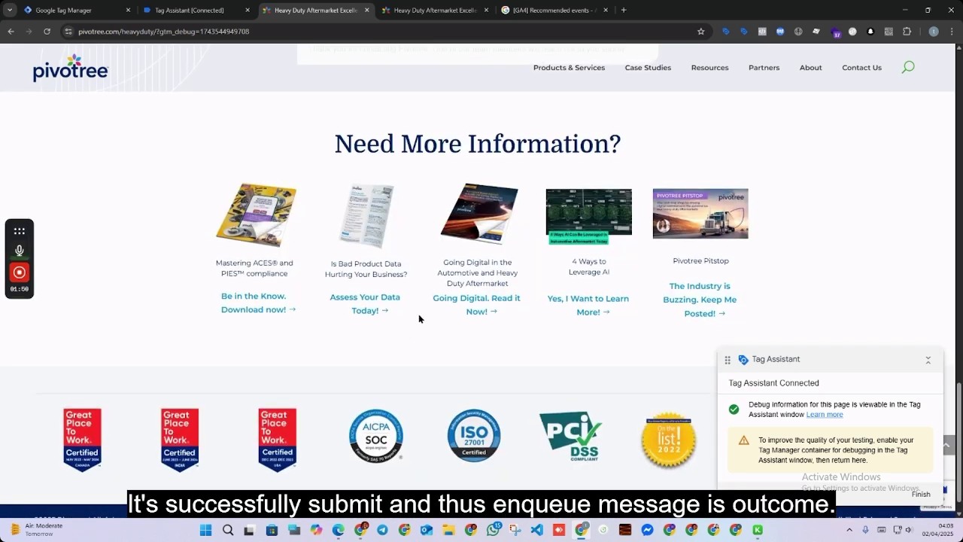
scroll(418, 314, "up", 2)
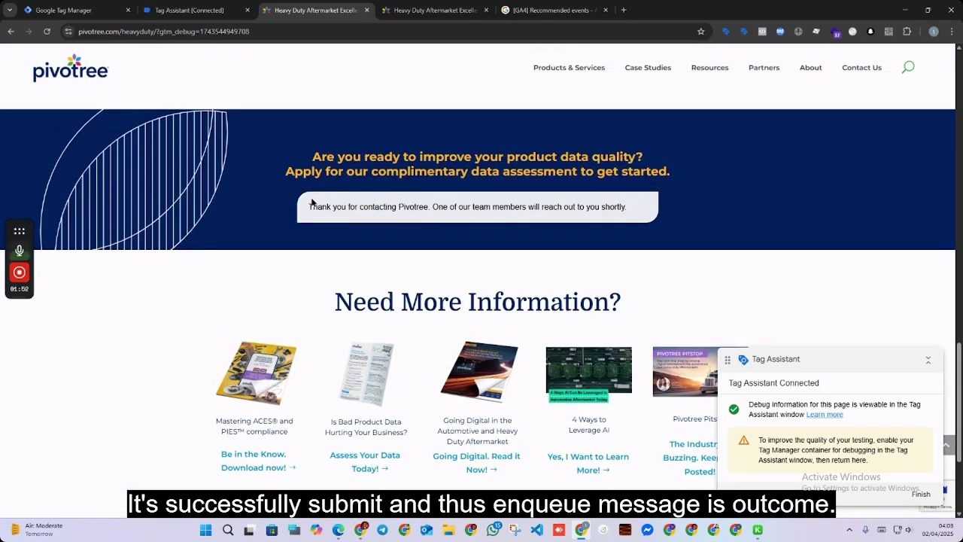
- Open the HubspotFormSubmit event in Tag Assistant and examine its expanded API call down to the submitted form inputs
left_click(181, 6)
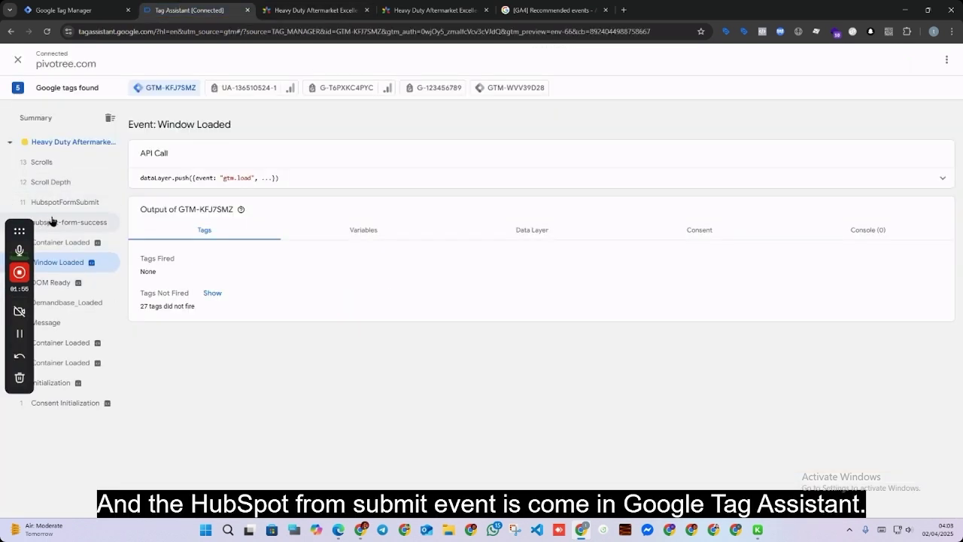
left_click(67, 203)
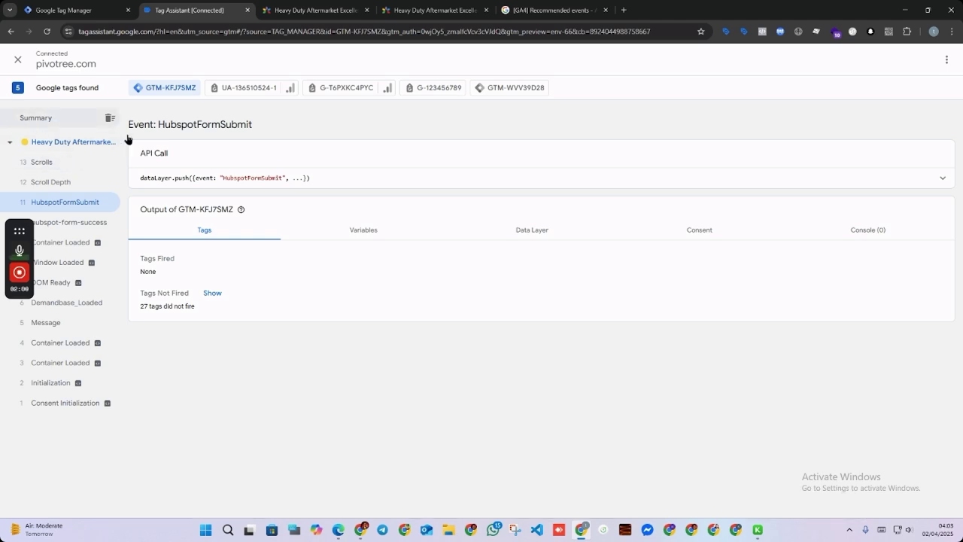
left_click(349, 182)
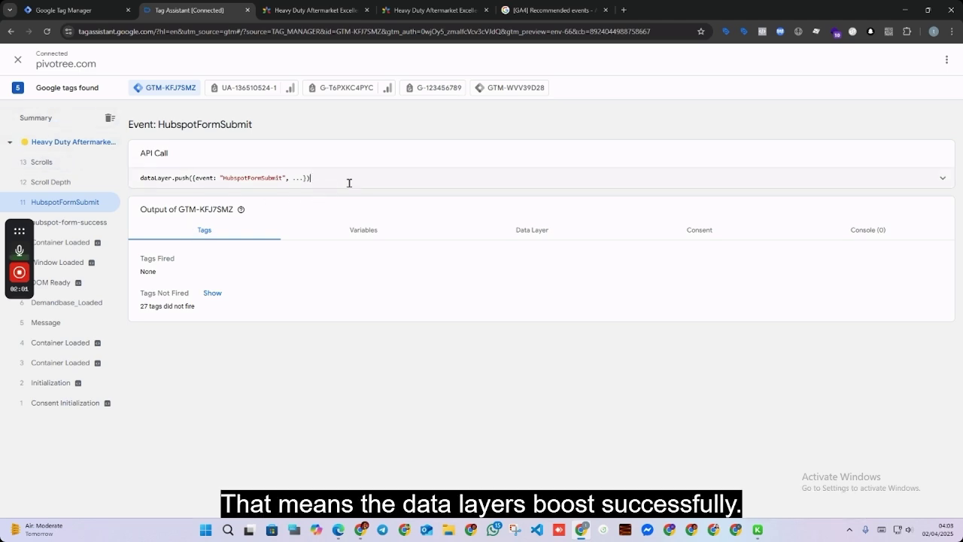
left_click(943, 178)
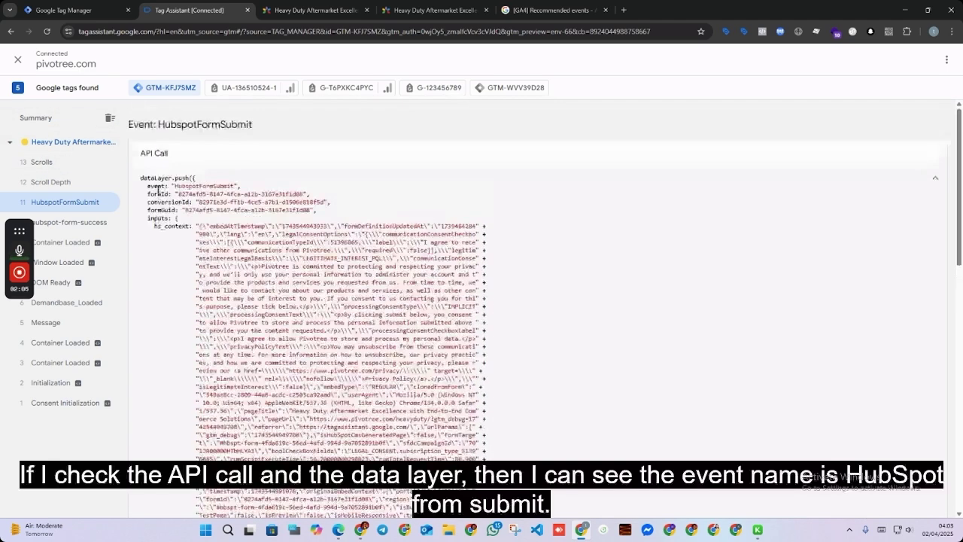
scroll(147, 163, "down", 15)
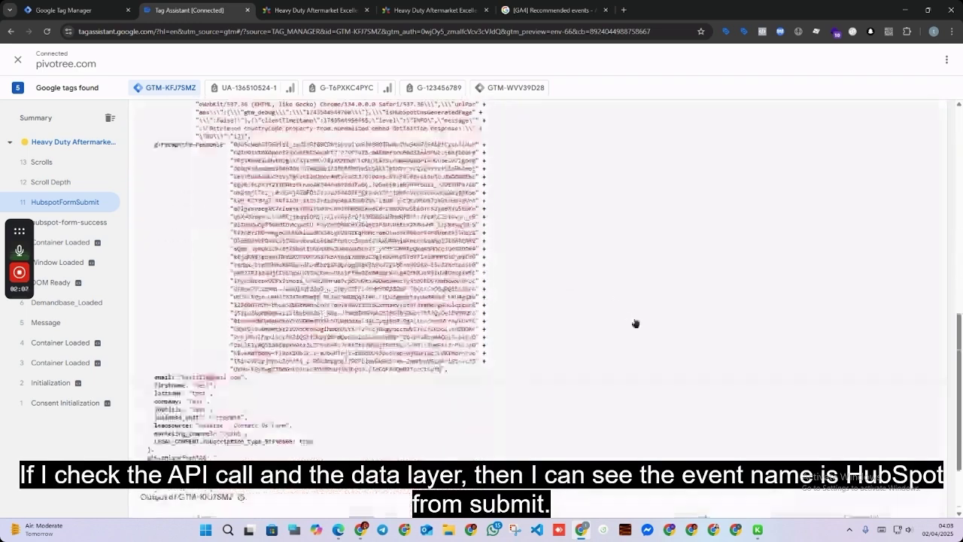
- Examine the data layer values of the HubspotFormSubmit event, from the event name down to the submitted form fields
left_click(528, 447)
scroll(156, 235, "down", 5)
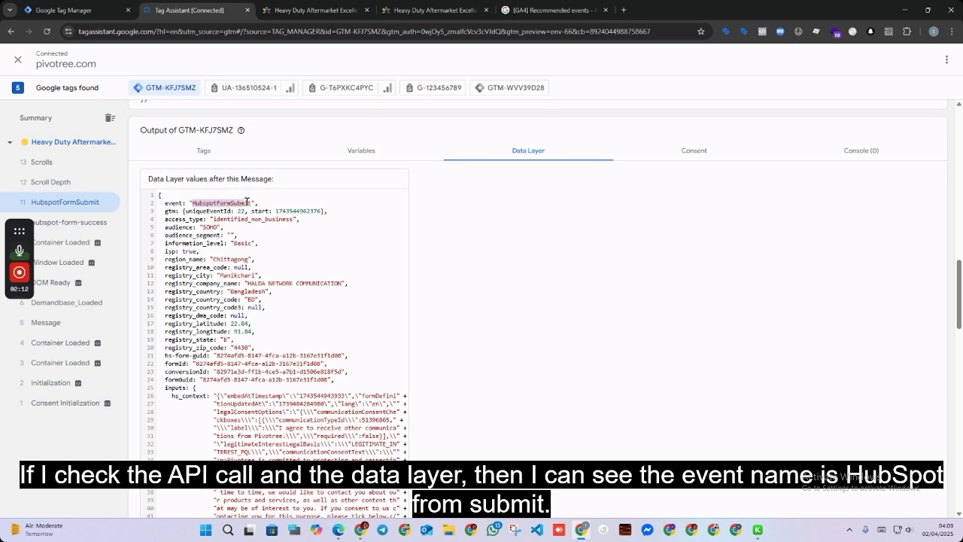
scroll(247, 203, "down", 1)
left_click_drag(167, 145, 223, 161)
left_click(231, 296)
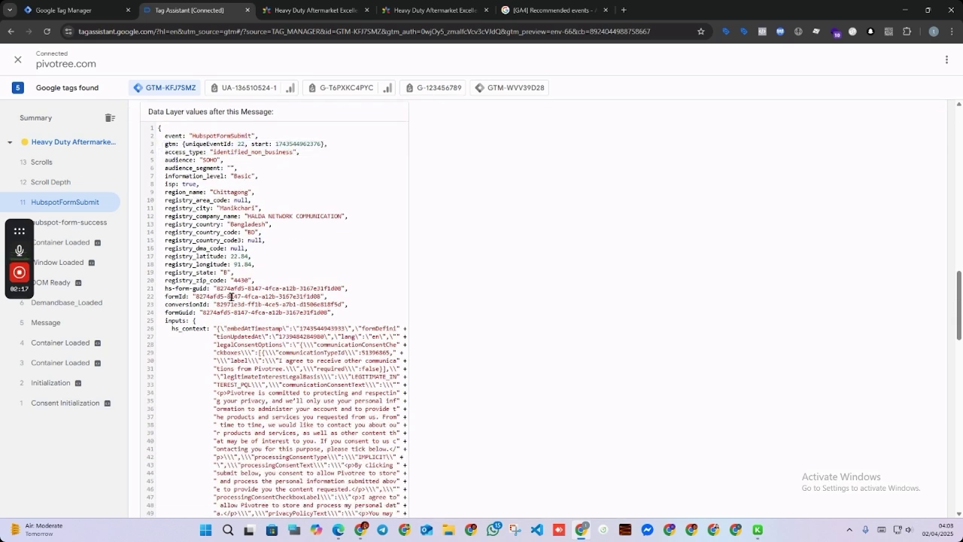
scroll(222, 271, "down", 10)
scroll(218, 252, "down", 2)
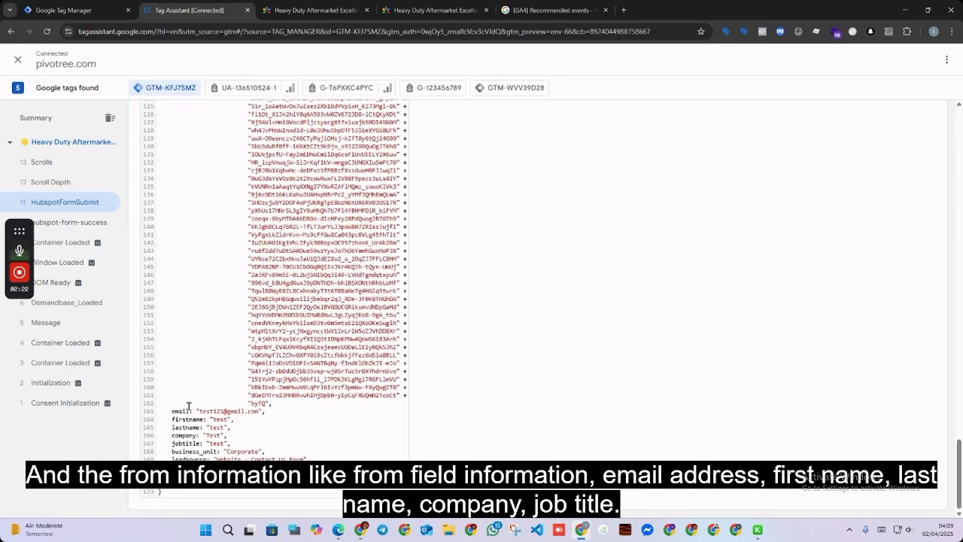
left_click_drag(171, 410, 241, 462)
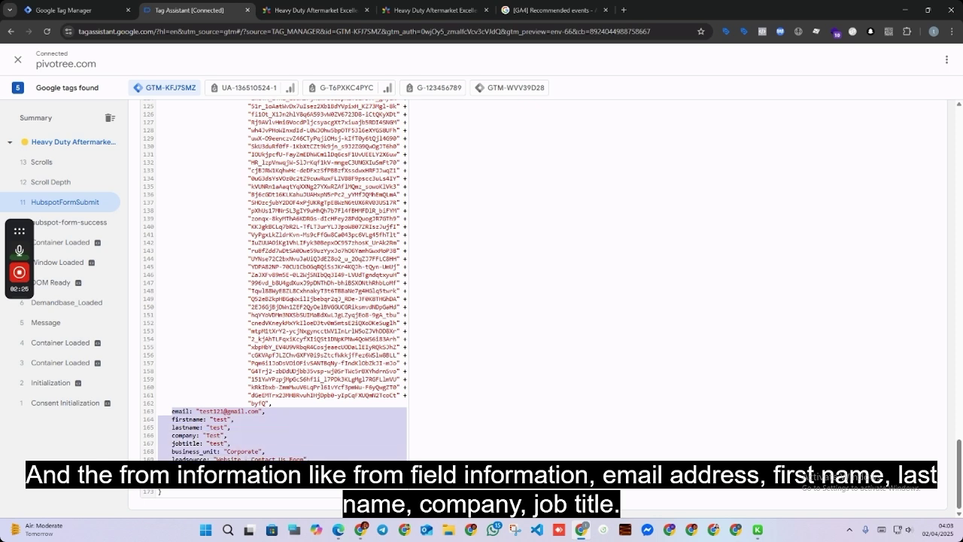
left_click(191, 418)
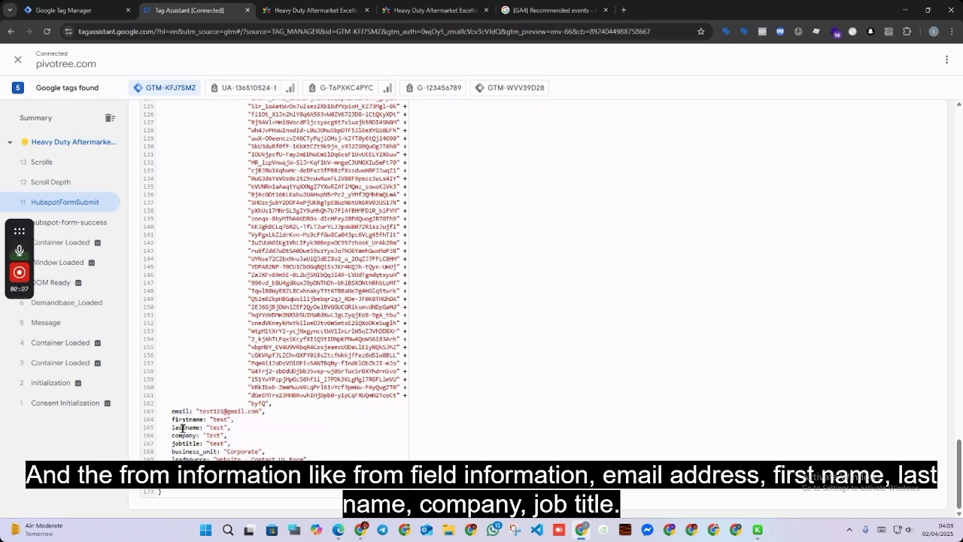
scroll(195, 346, "up", 5)
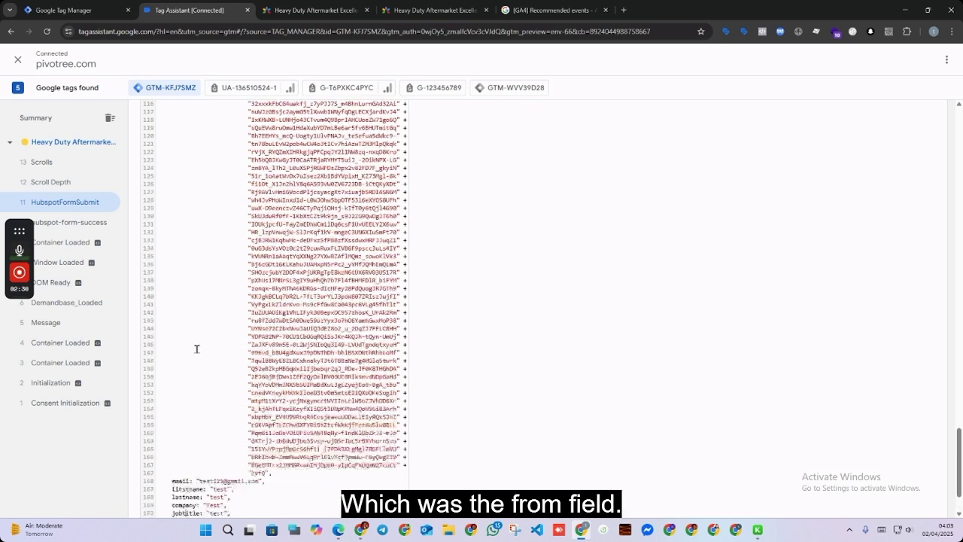
scroll(231, 328, "up", 15)
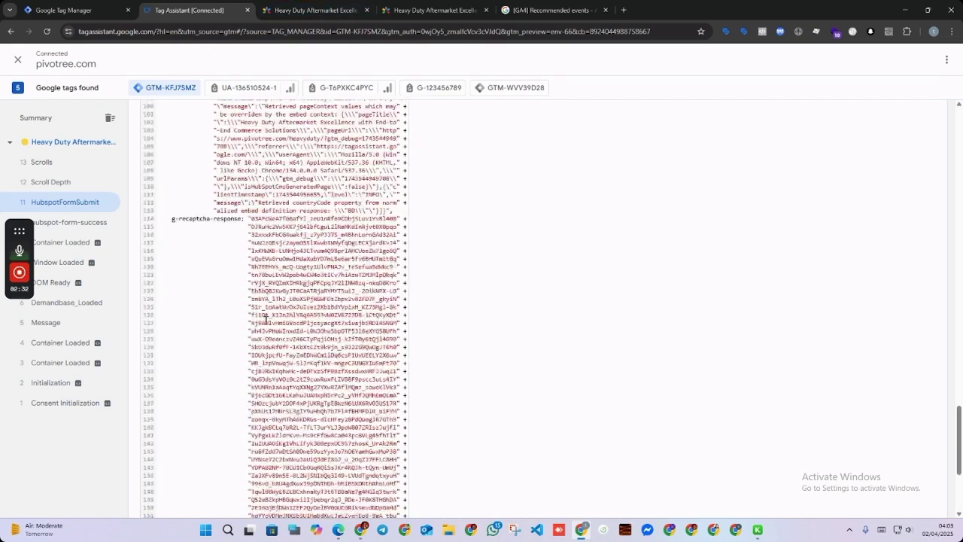
scroll(257, 282, "up", 3)
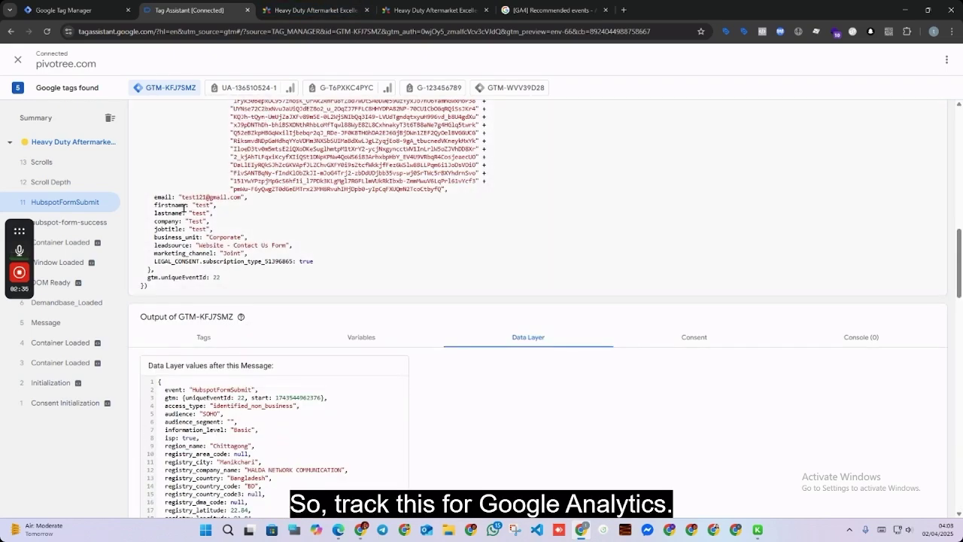
mouse_move(10, 237)
left_click_drag(20, 232, 951, 442)
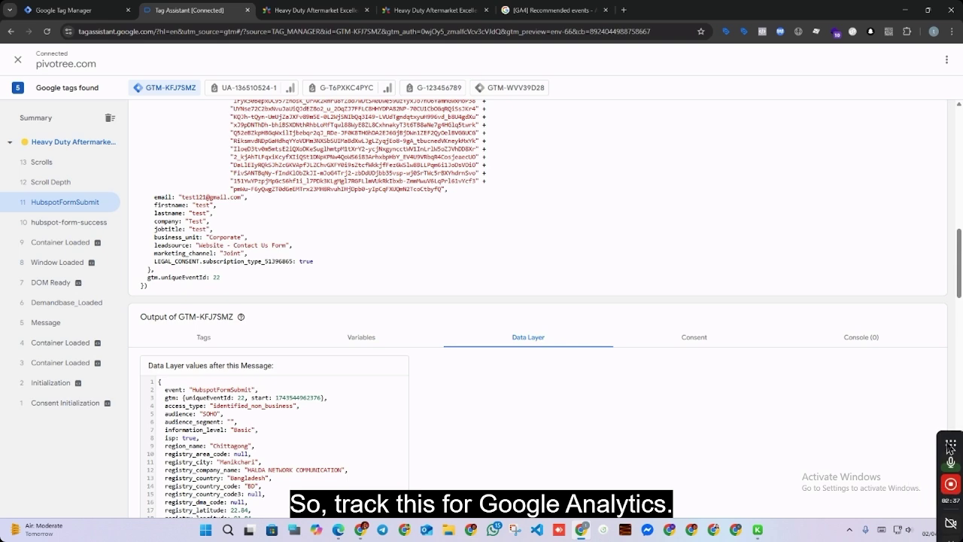
- Switch to Google Tag Manager and create a new trigger of type Custom Event
left_click(22, 7)
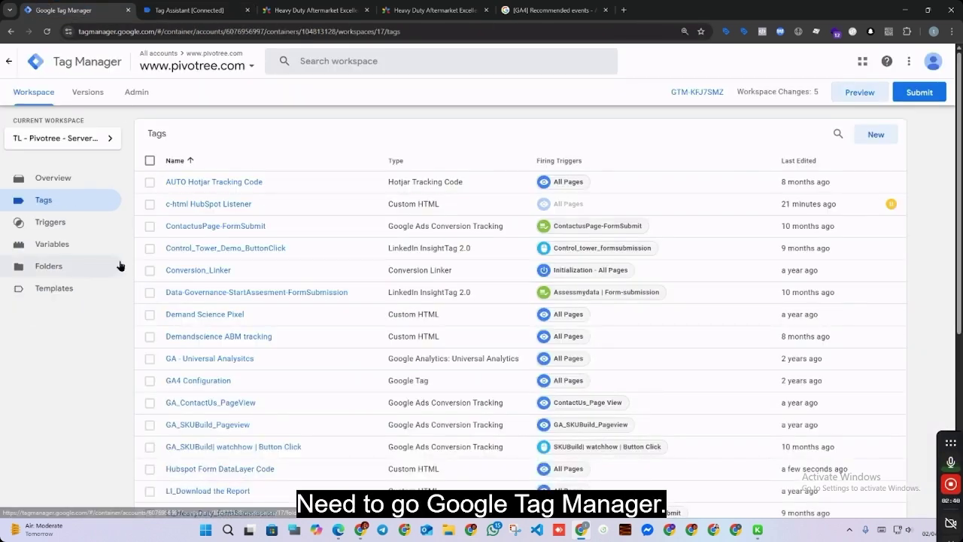
left_click(33, 226)
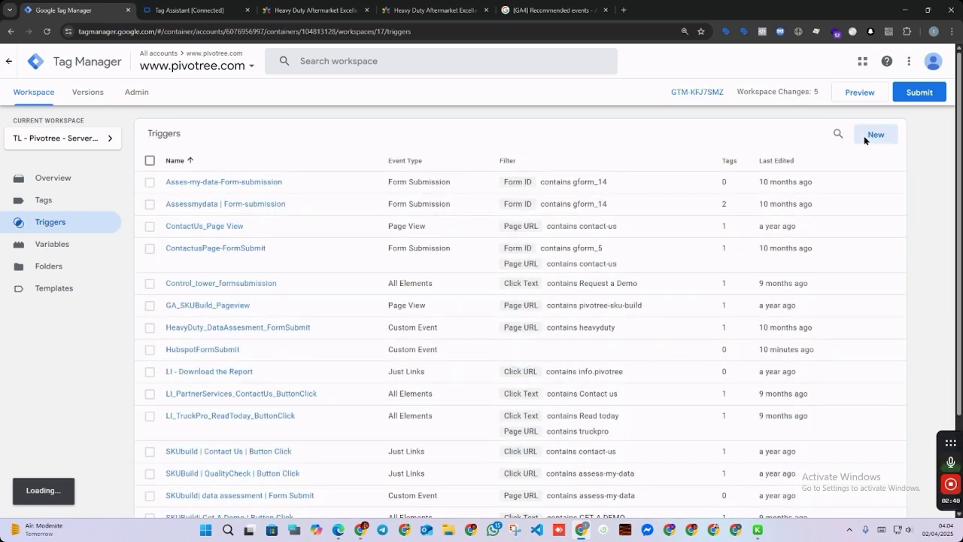
left_click(865, 136)
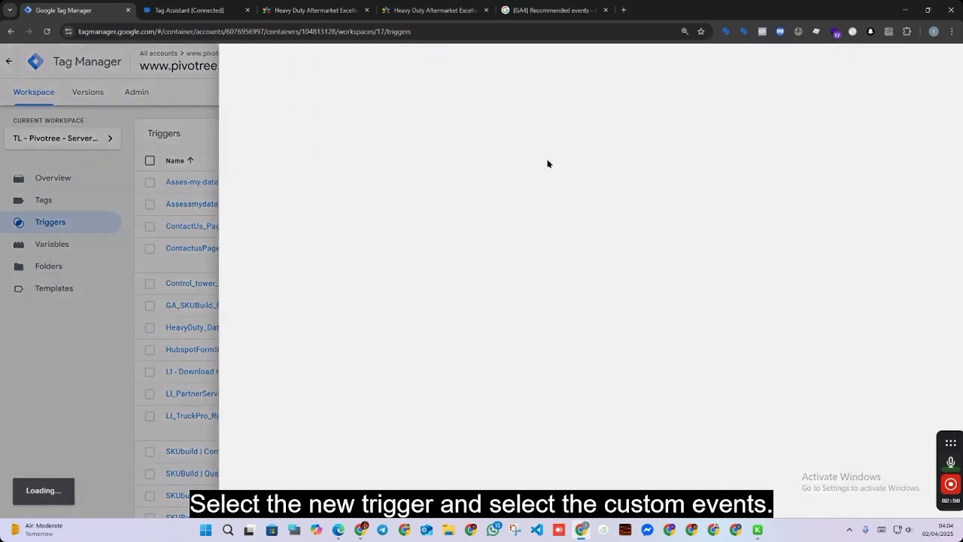
left_click(482, 181)
scroll(665, 316, "down", 3)
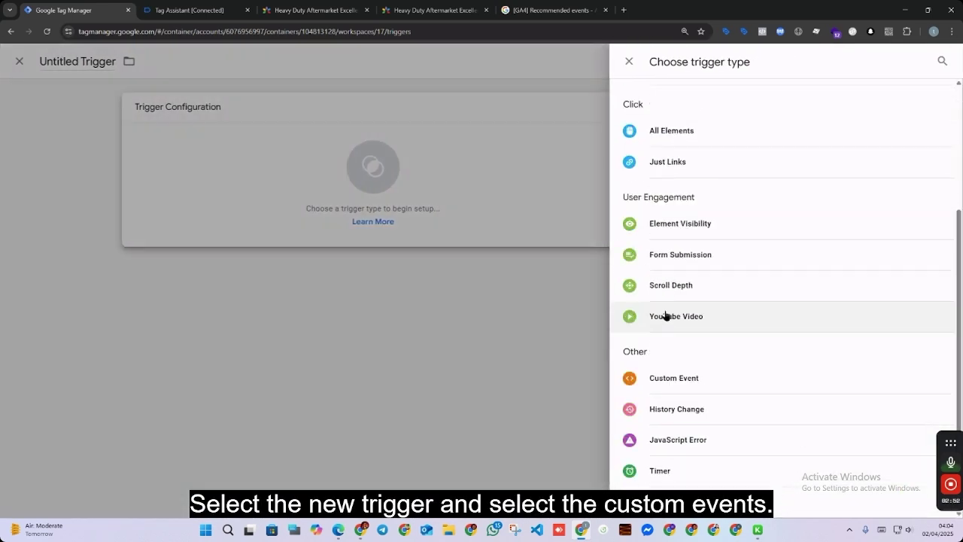
left_click(644, 379)
- Set the trigger's event name to HubspotFormSubmit, copied from the event's API call in Tag Assistant
left_click(384, 215)
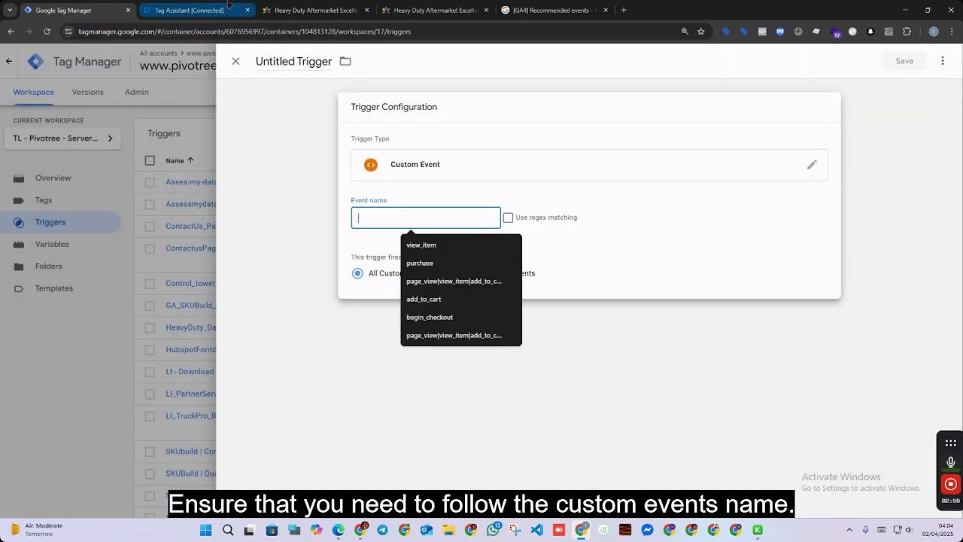
left_click(228, 6)
scroll(190, 178, "up", 10)
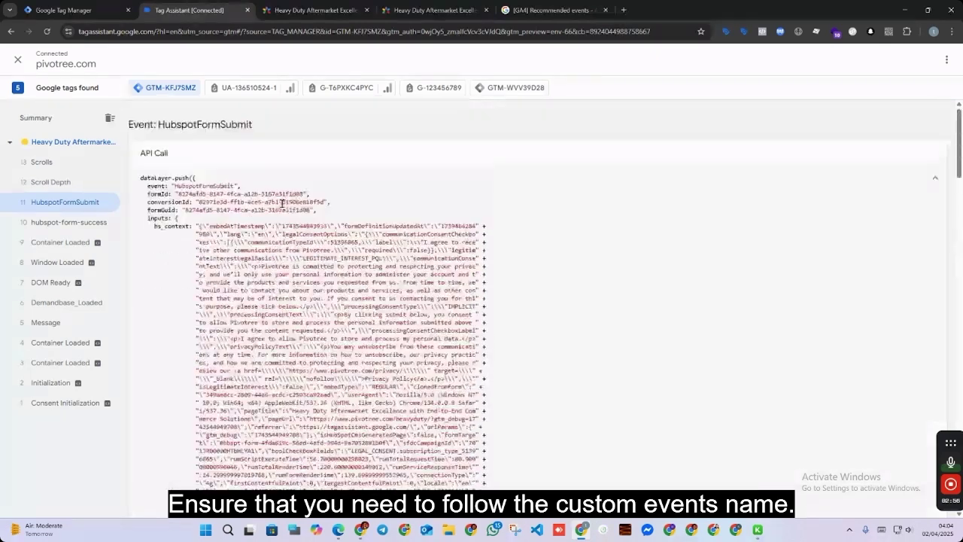
double_click(179, 186)
right_click(180, 188)
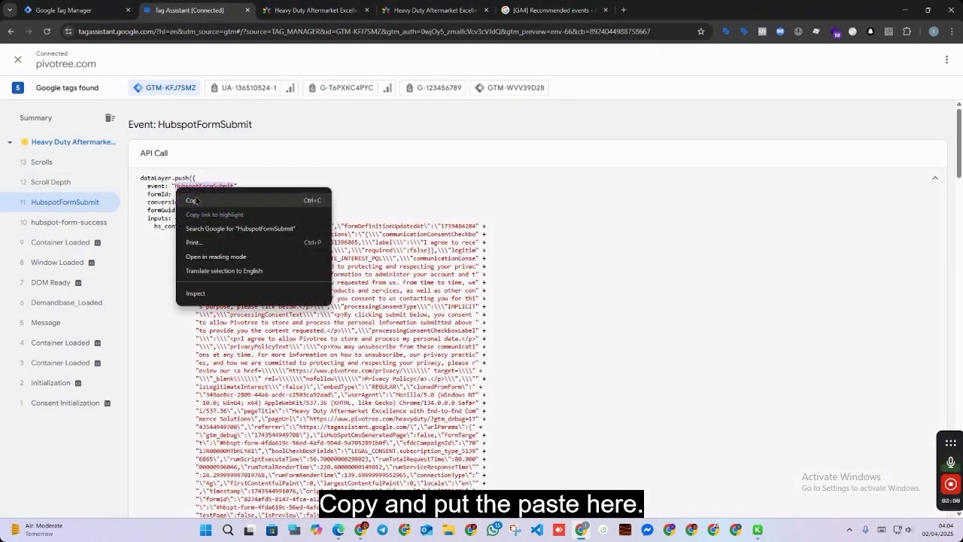
left_click(193, 201)
left_click(68, 10)
right_click(377, 218)
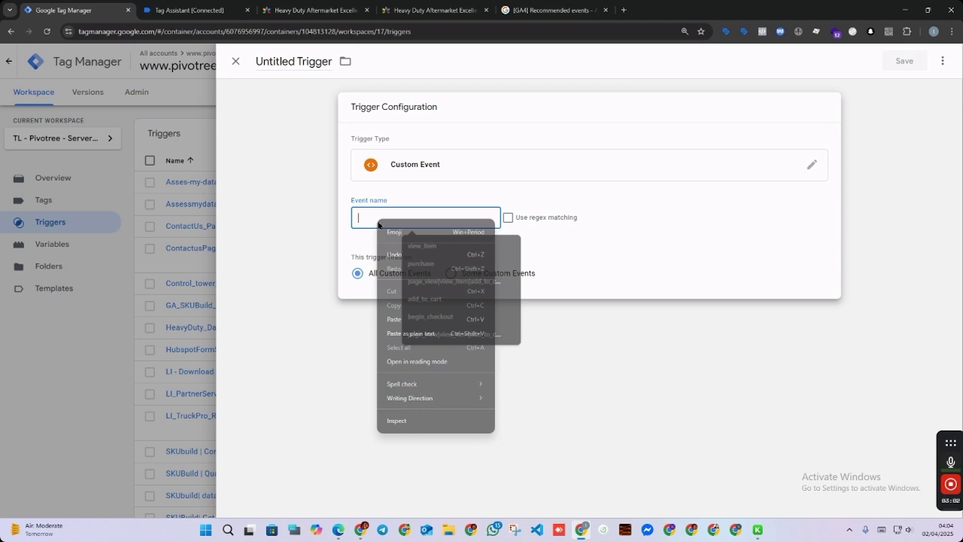
left_click(398, 319)
left_click(302, 61)
right_click(301, 62)
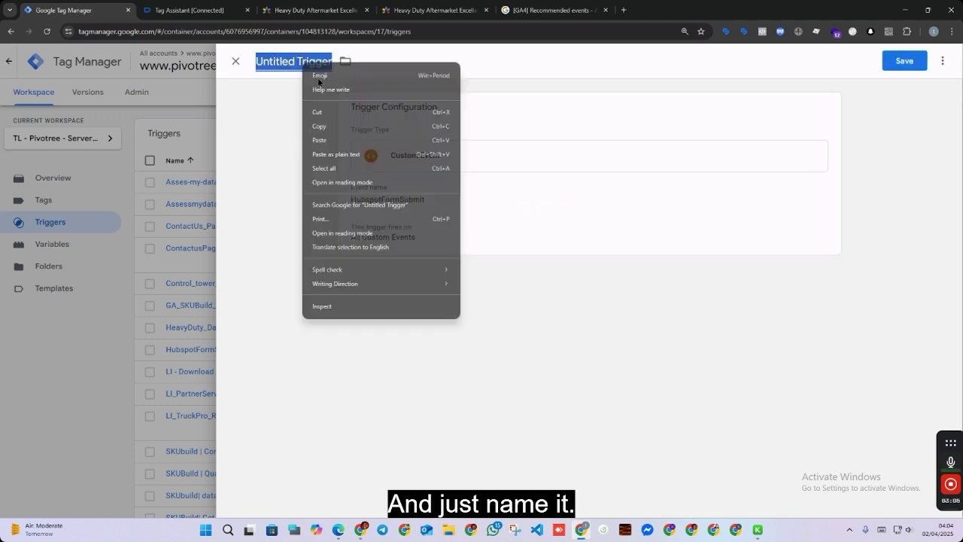
left_click(331, 126)
left_click(303, 112)
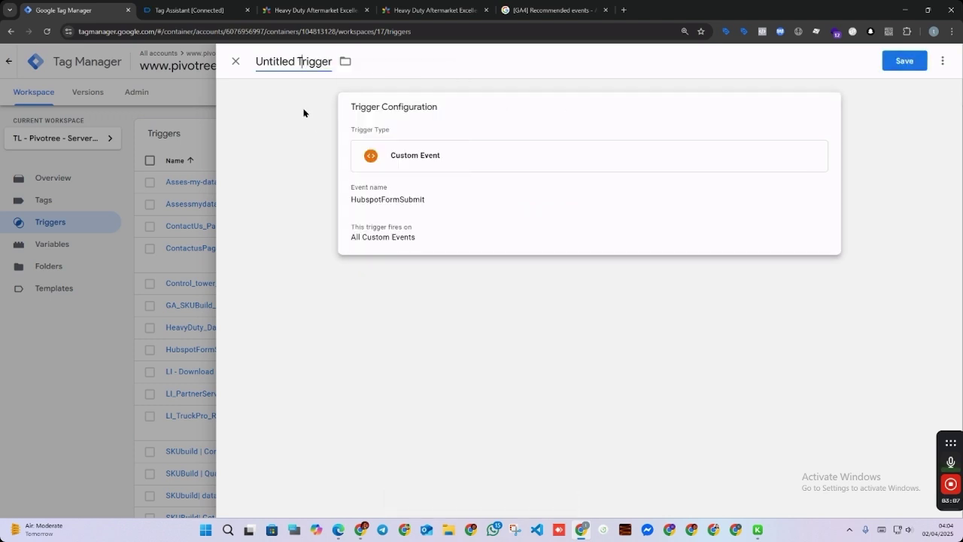
double_click(289, 61)
- Name the trigger "HubspotFormSubmit - Trigger" and save it
left_click(381, 235)
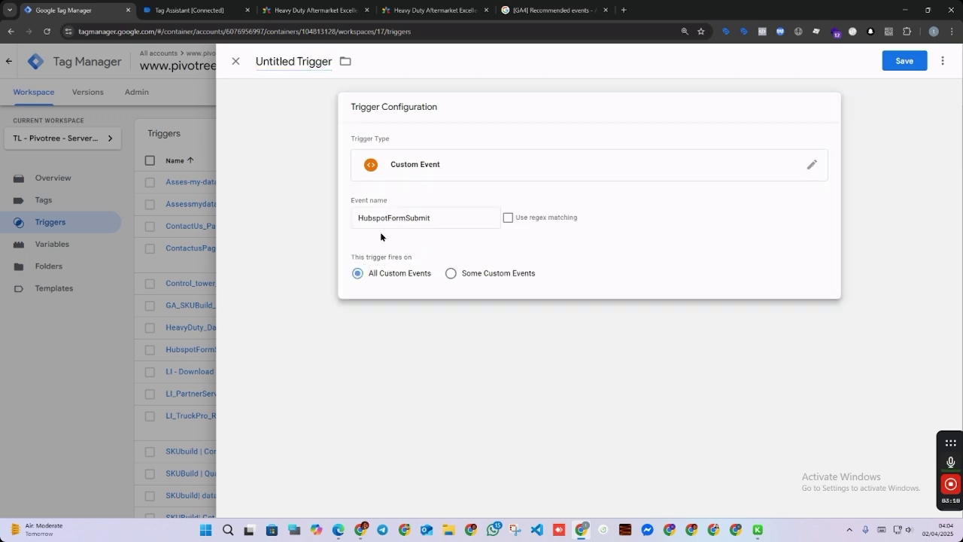
double_click(272, 61)
key("ctrl+a")
key("ctrl+v")
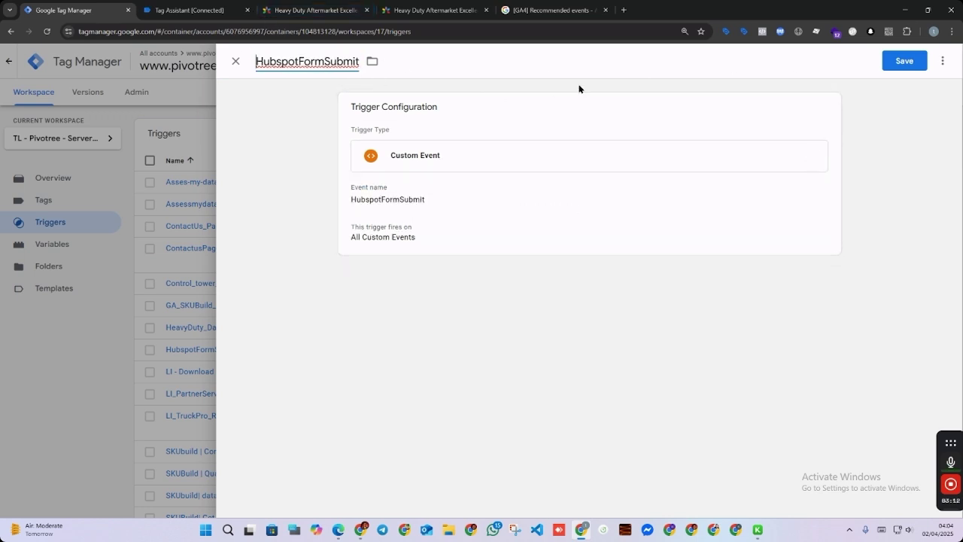
left_click(905, 60)
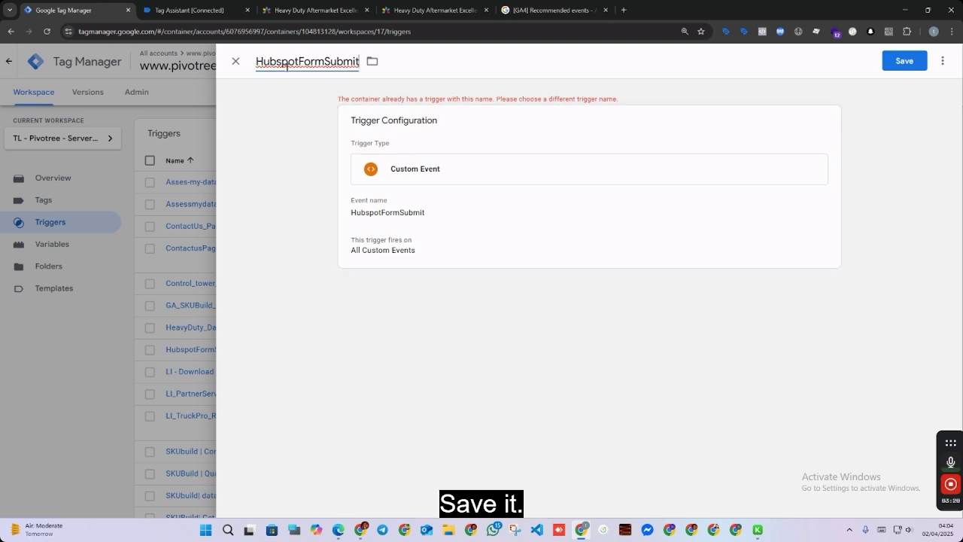
type("- Trigger")
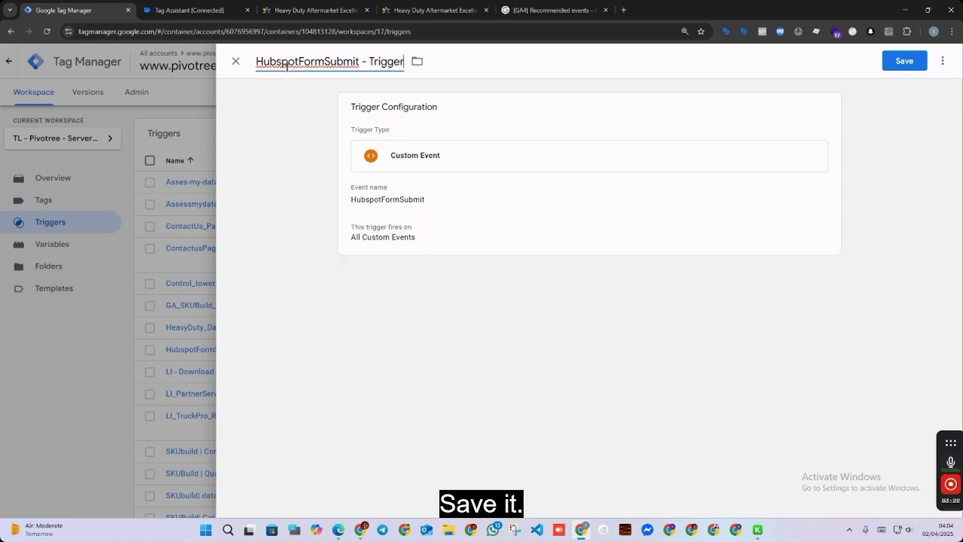
left_click(890, 57)
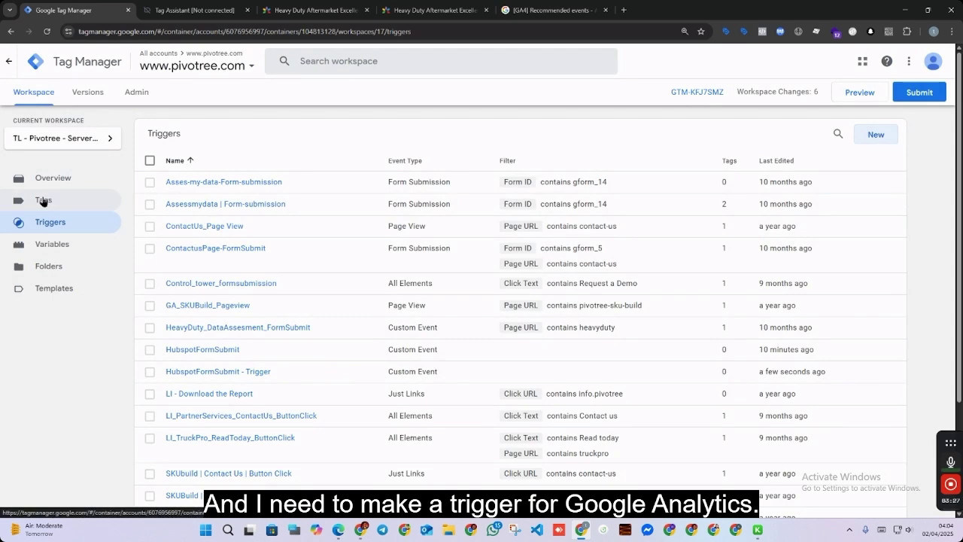
- Create a new tag of type Google Analytics: GA4 Event
left_click(42, 200)
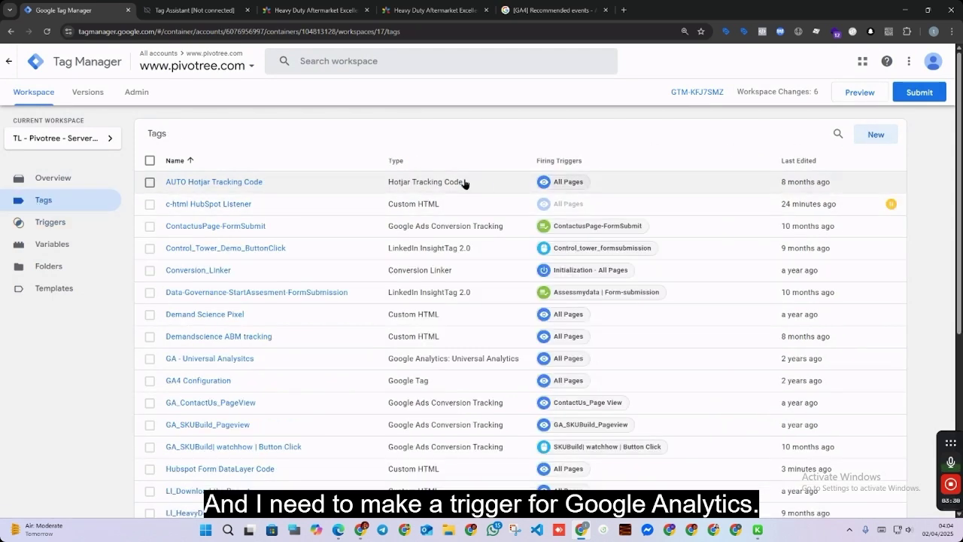
left_click(872, 136)
left_click(399, 146)
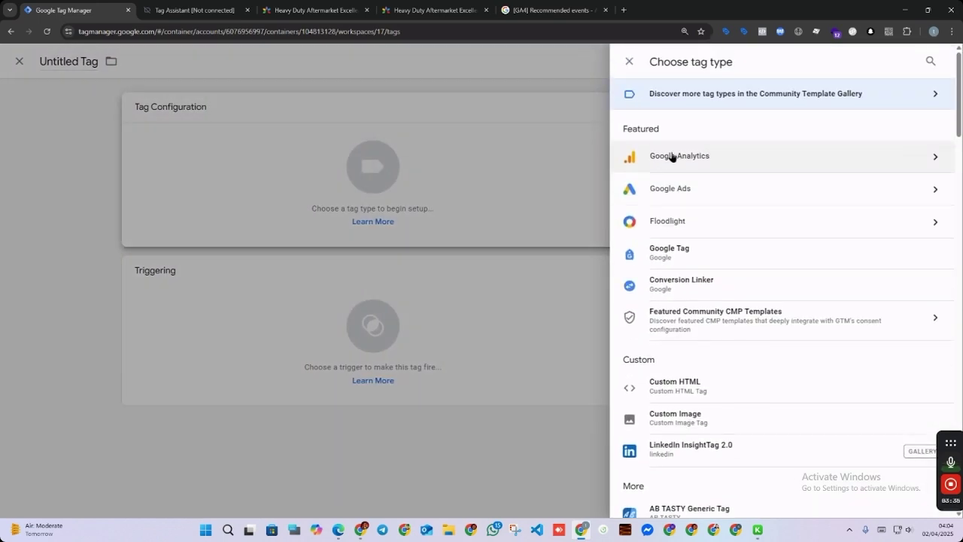
left_click(672, 157)
left_click(699, 175)
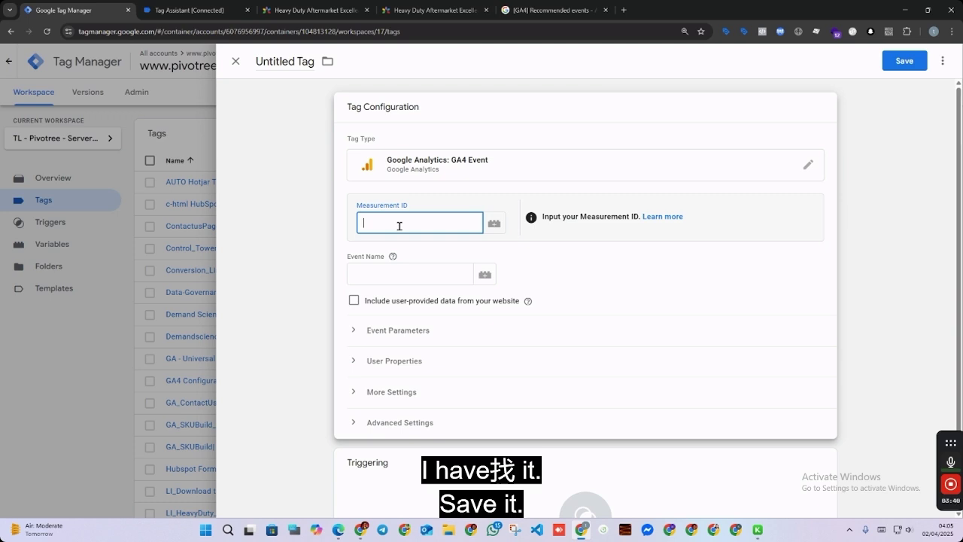
key("super")
left_click(814, 269)
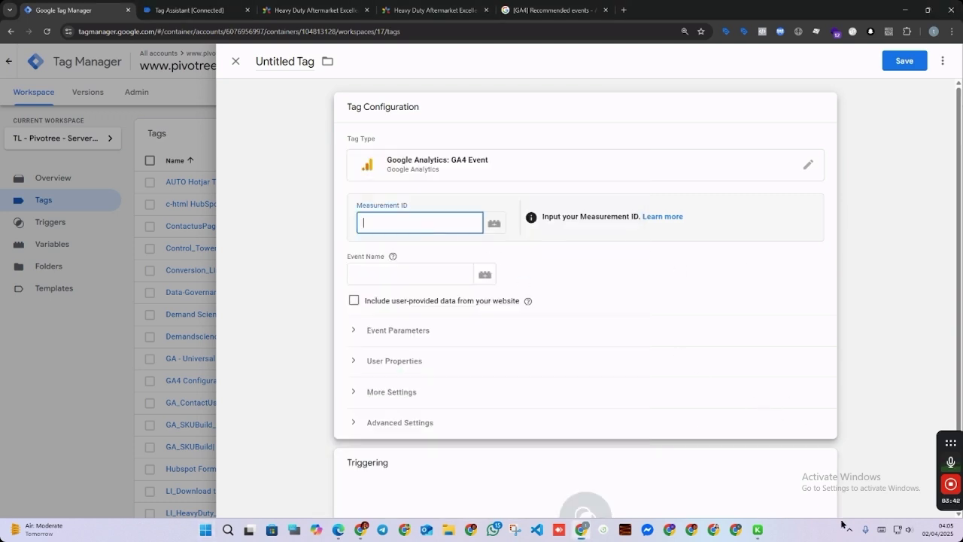
left_click(881, 529)
left_click(539, 262)
left_click(642, 233)
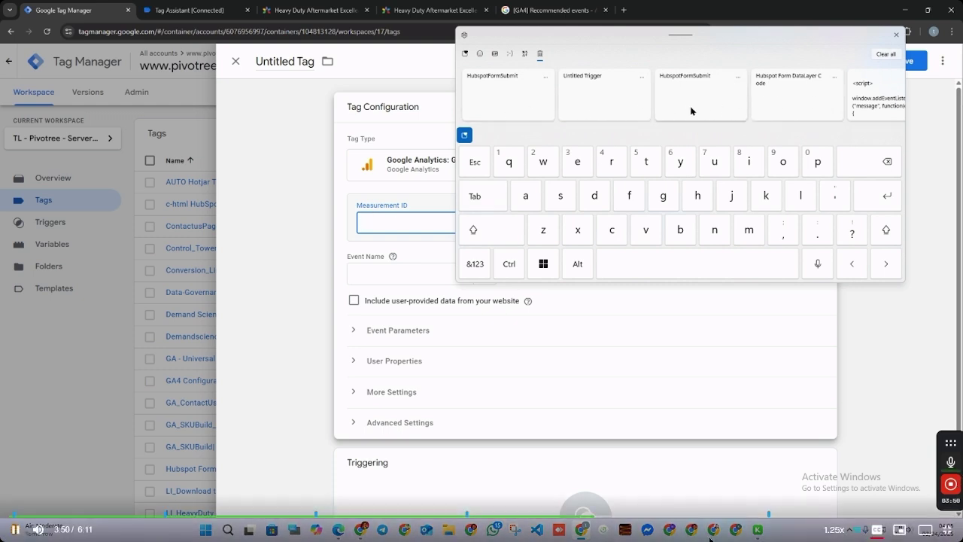
left_click(616, 517)
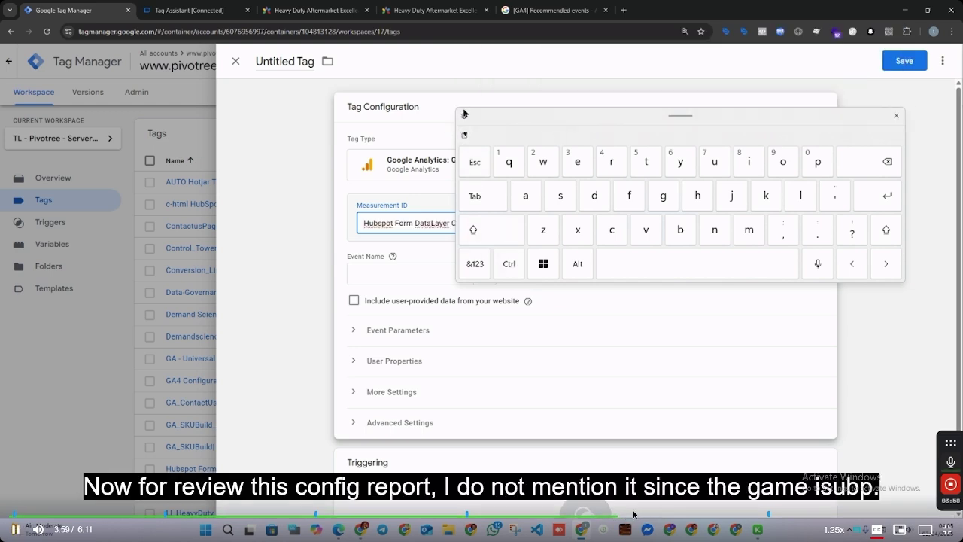
- Save the new GA4 event tag under the name "GA4 Event - Lead"
left_click(642, 515)
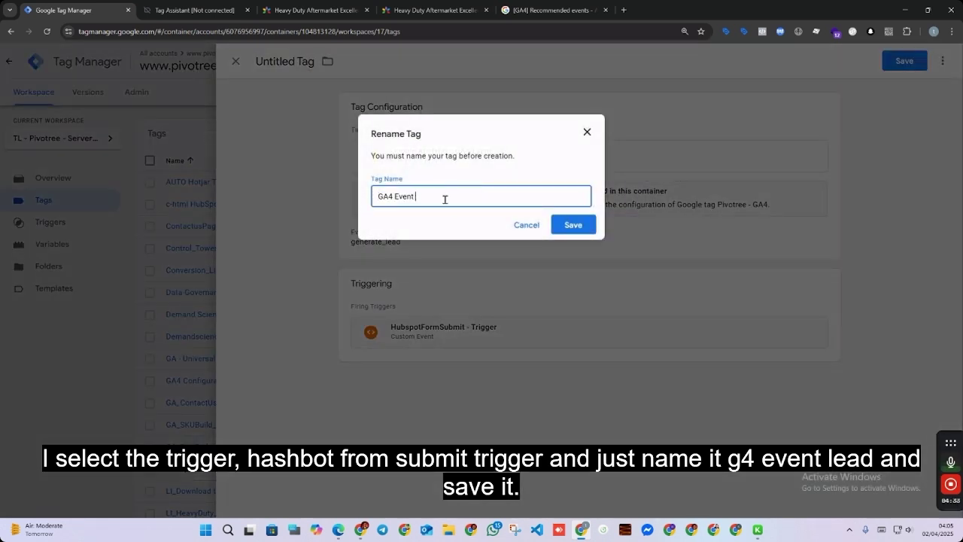
left_click(579, 227)
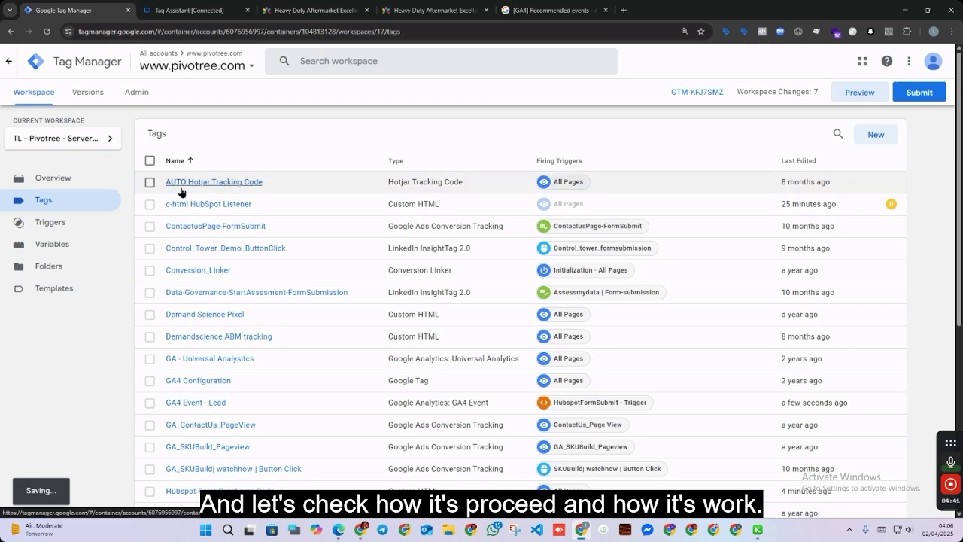
- Check the preview connection in Tag Assistant, and open Google Analytics in a new browser tab
left_click(173, 10)
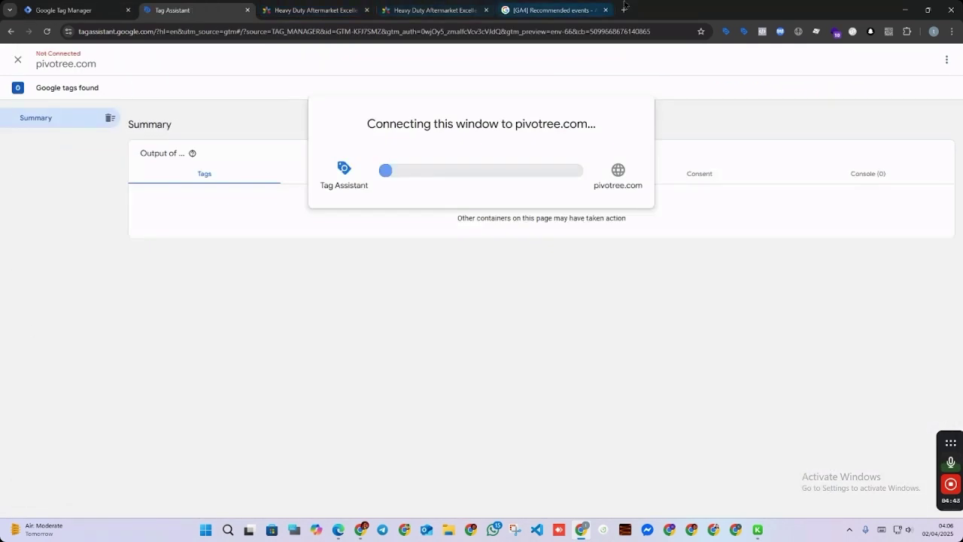
key("ctrl+t")
type("ana")
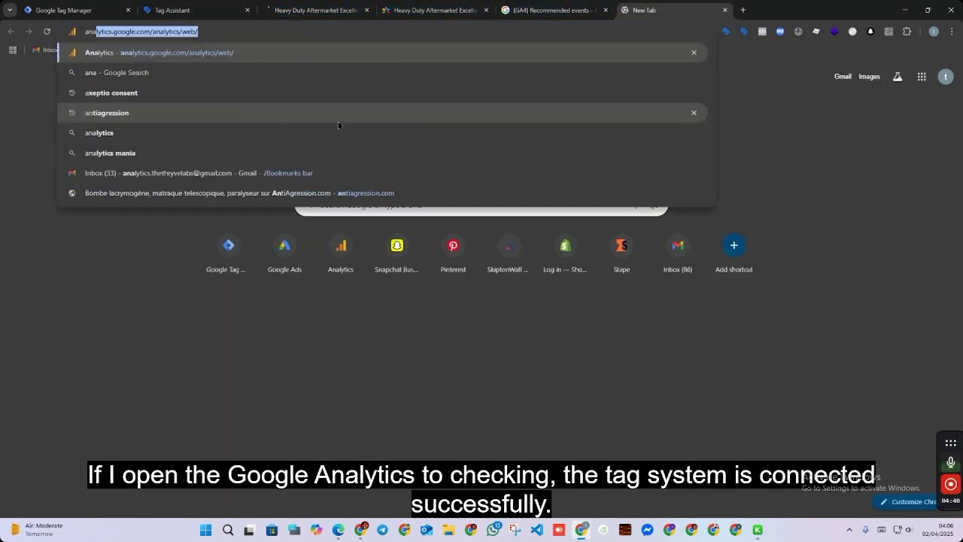
key("Return")
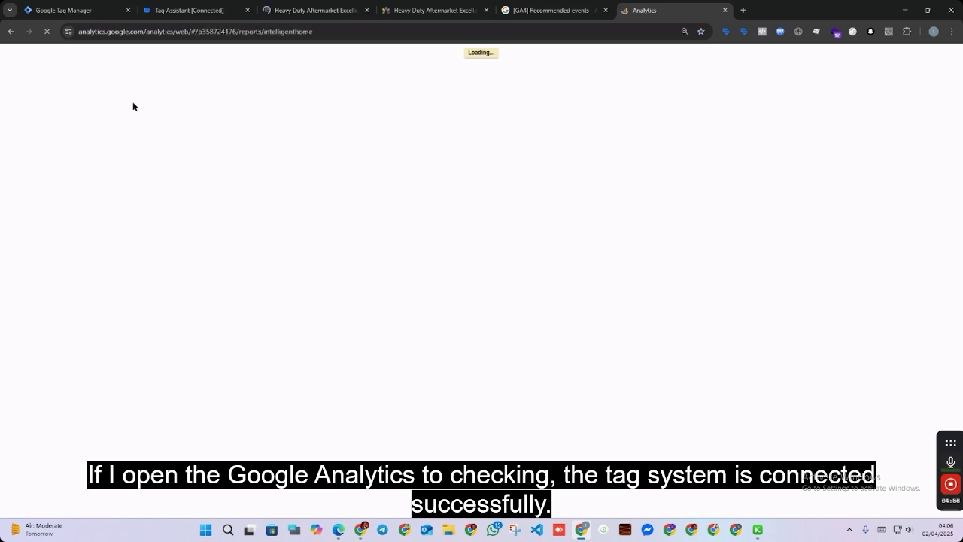
- Fill in the data assessment form on the Pivotree heavy-duty page with a test contact's e-mail, first and last name, company "Test" and job title
left_click(316, 10)
scroll(426, 230, "down", 4)
scroll(428, 235, "up", 2)
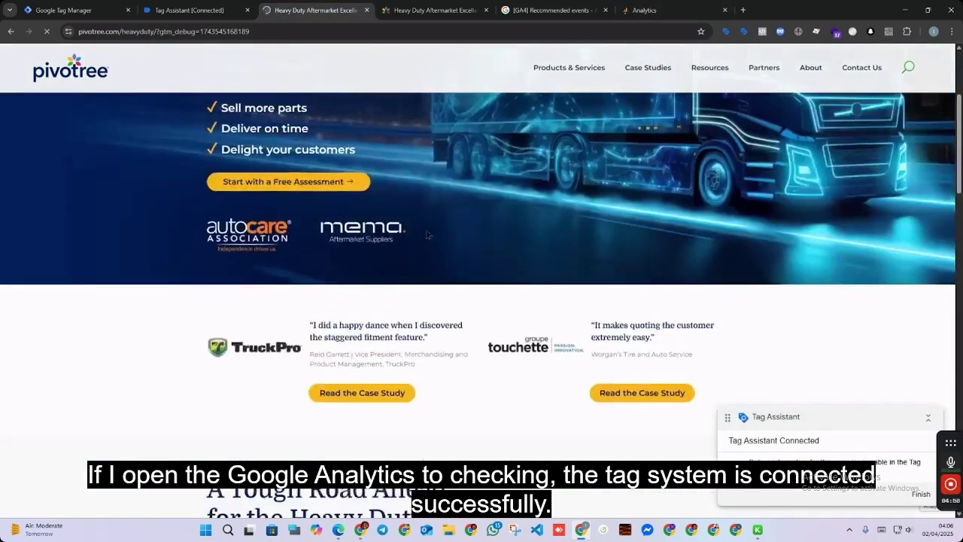
scroll(426, 234, "up", 3)
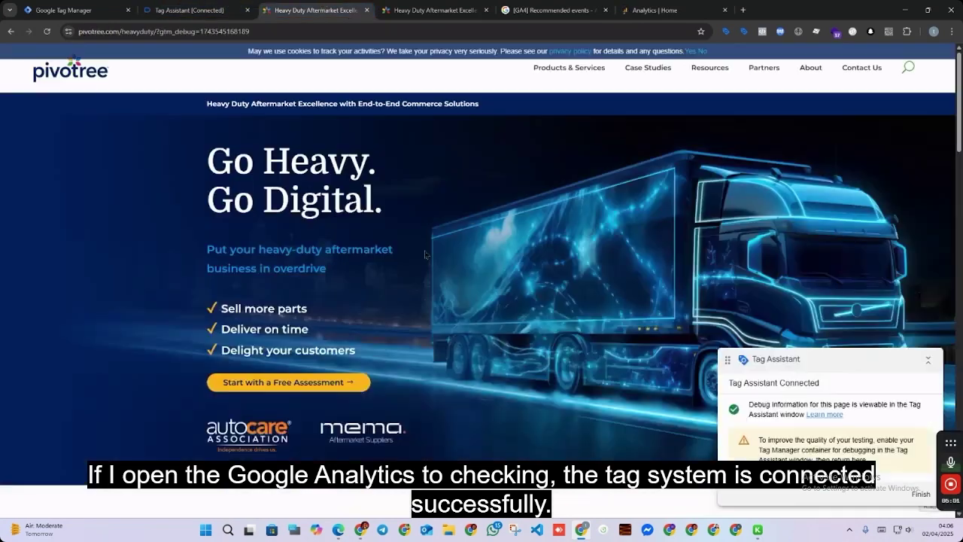
scroll(424, 255, "down", 10)
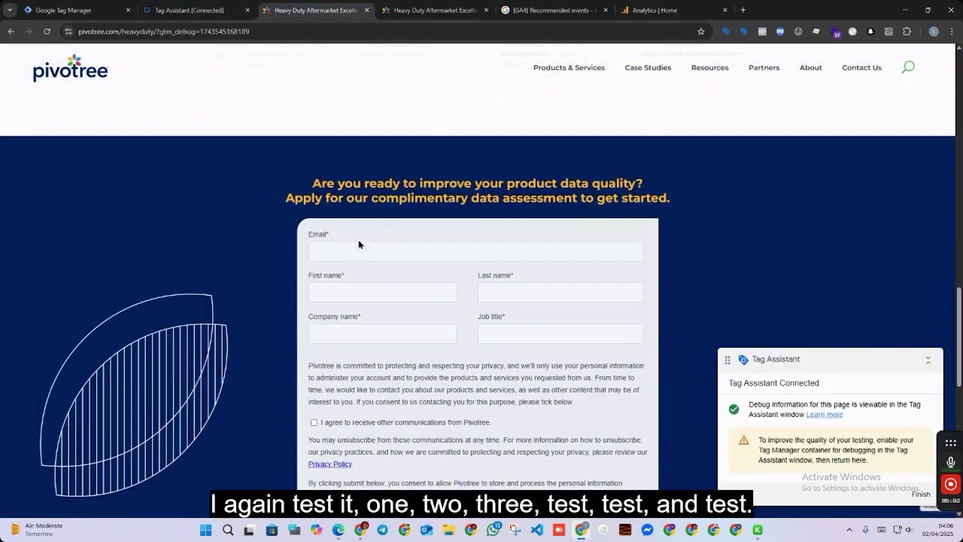
left_click(359, 248)
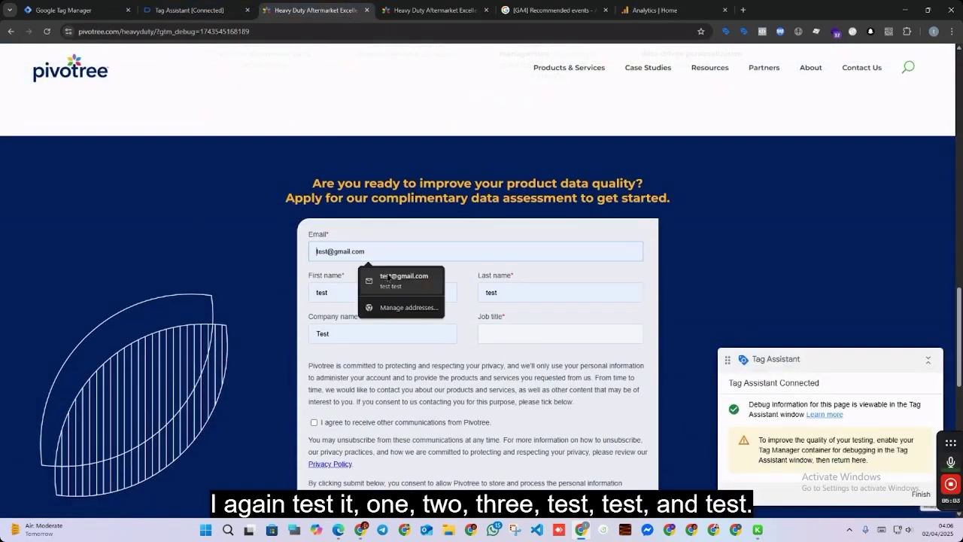
left_click(335, 251)
type("123")
scroll(355, 229, "down", 2)
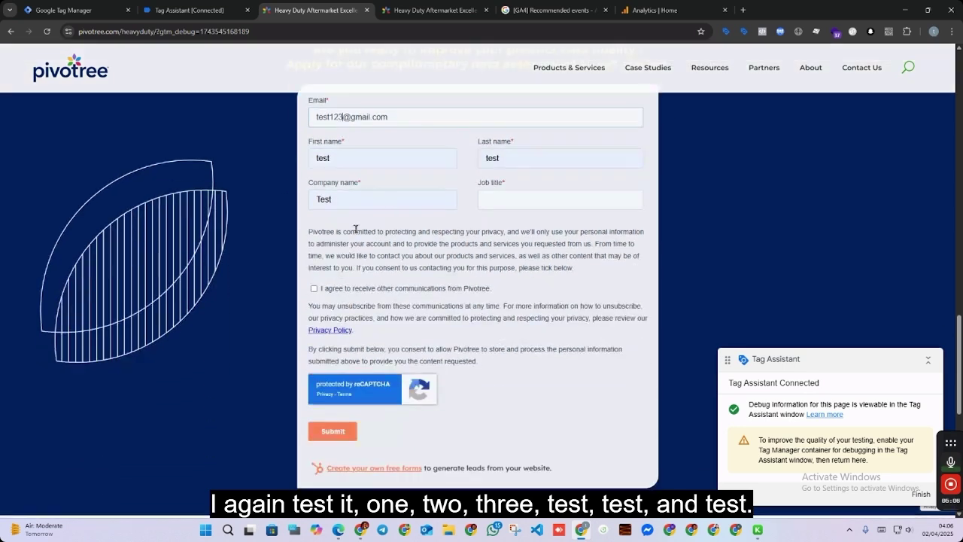
left_click(502, 199)
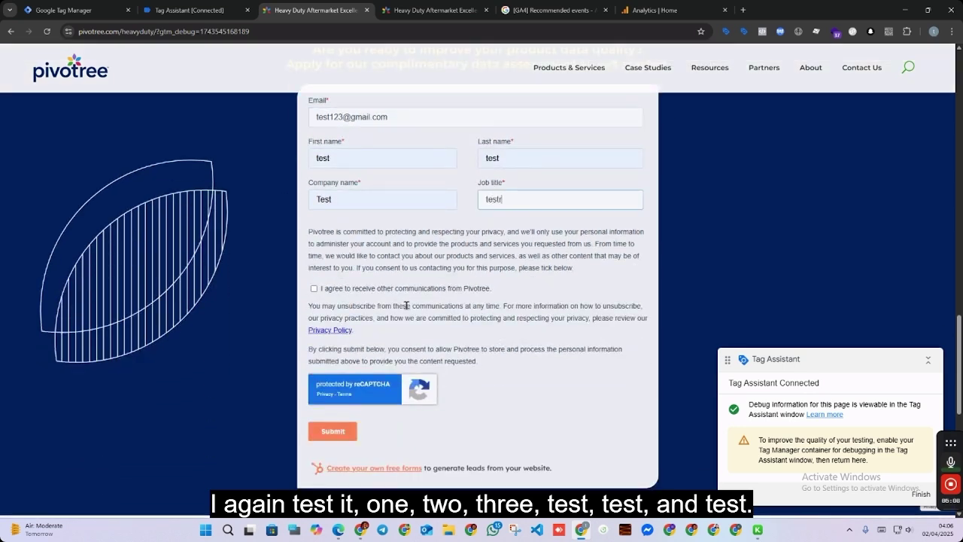
- Submit the form with the communications consent ticked, and complete the reCAPTCHA check by selecting the bicycle images
left_click(337, 426)
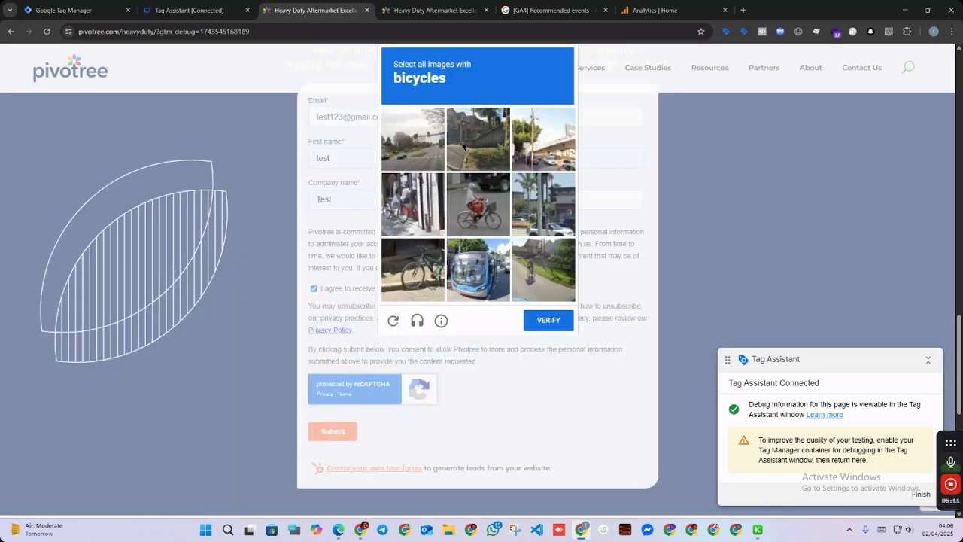
left_click(460, 192)
left_click(412, 269)
left_click(412, 203)
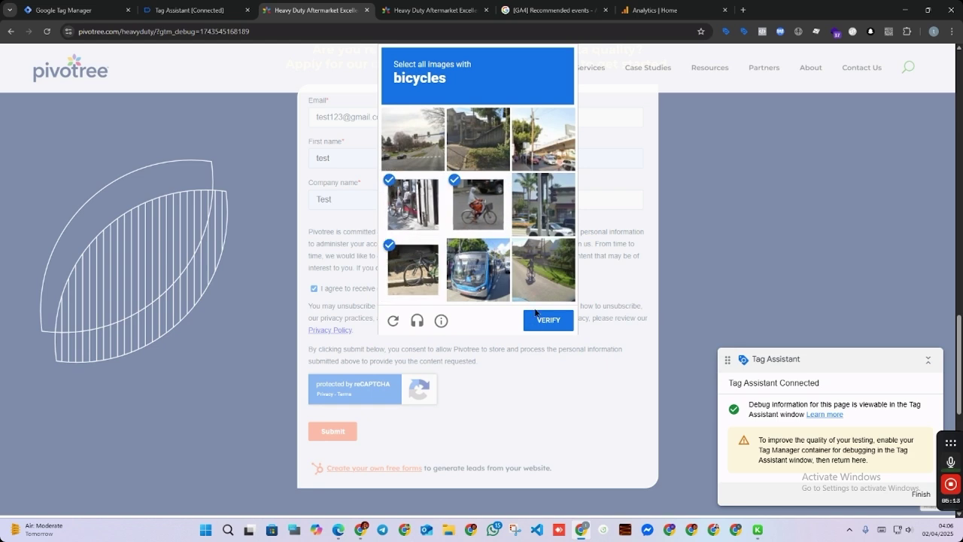
left_click(549, 322)
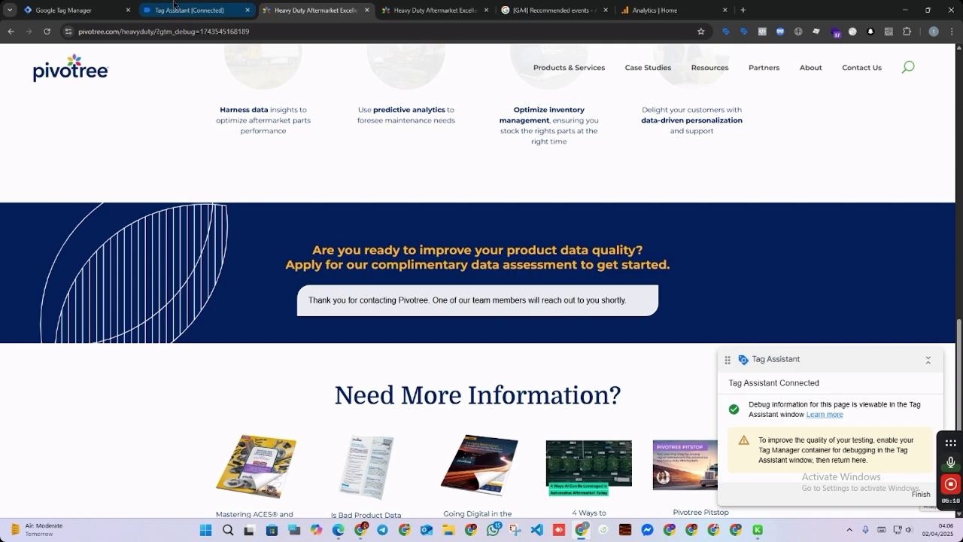
- In Tag Assistant, examine the HubspotFormSubmit event and the firing details of the "GA4 Event - Lead" tag, and return to the summary
left_click(173, 9)
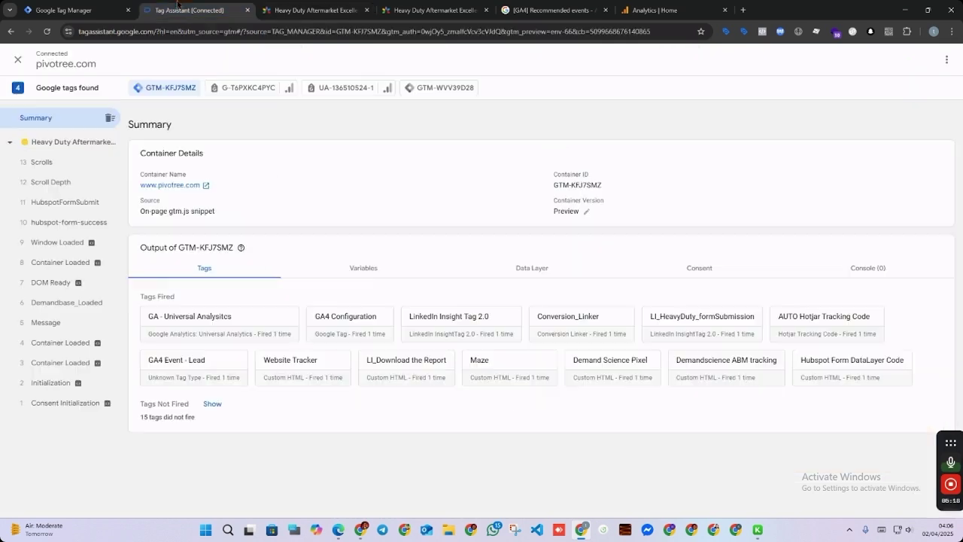
left_click(52, 203)
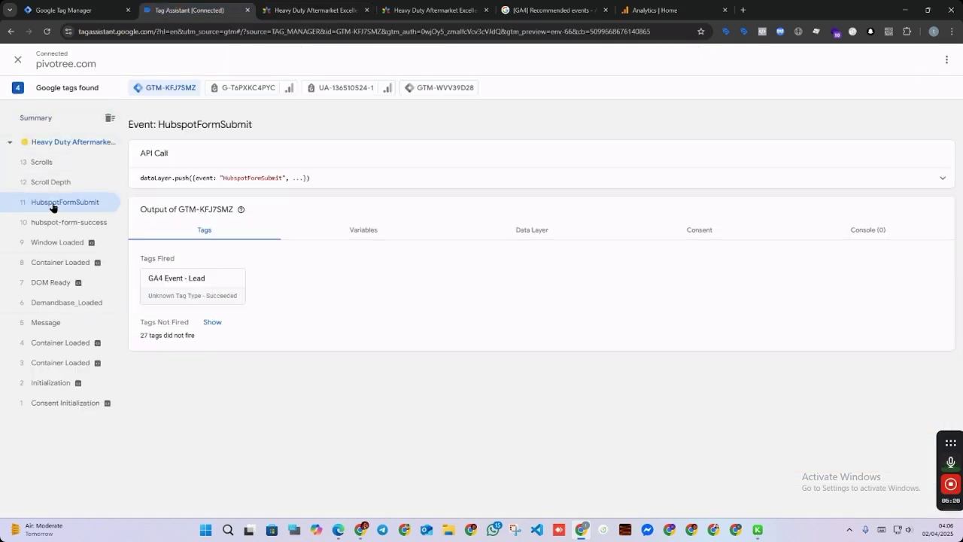
left_click(384, 227)
left_click(189, 230)
left_click(154, 294)
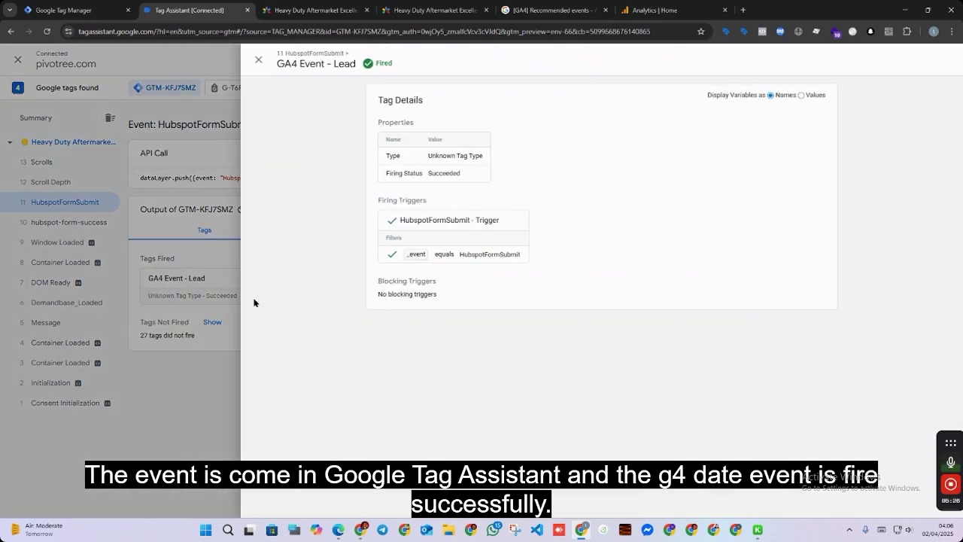
left_click(147, 314)
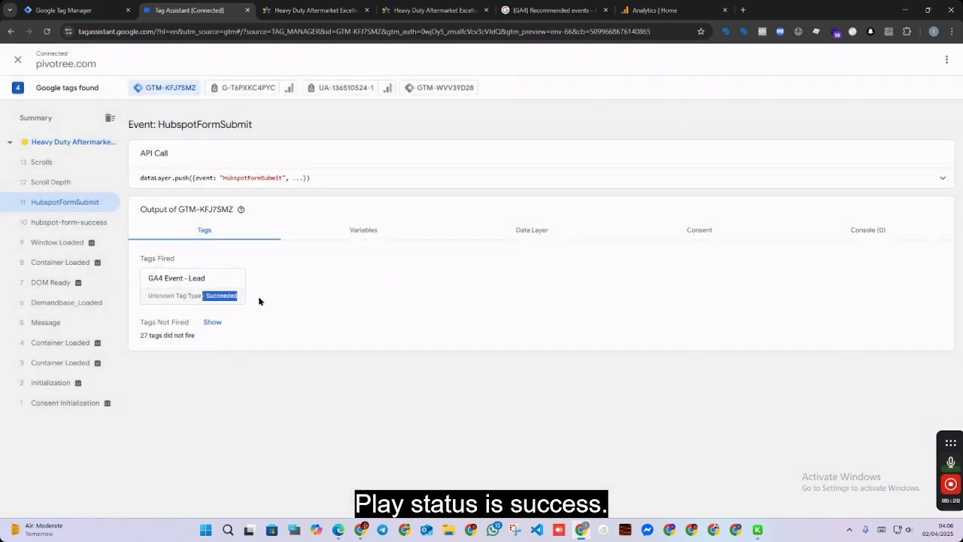
left_click(35, 118)
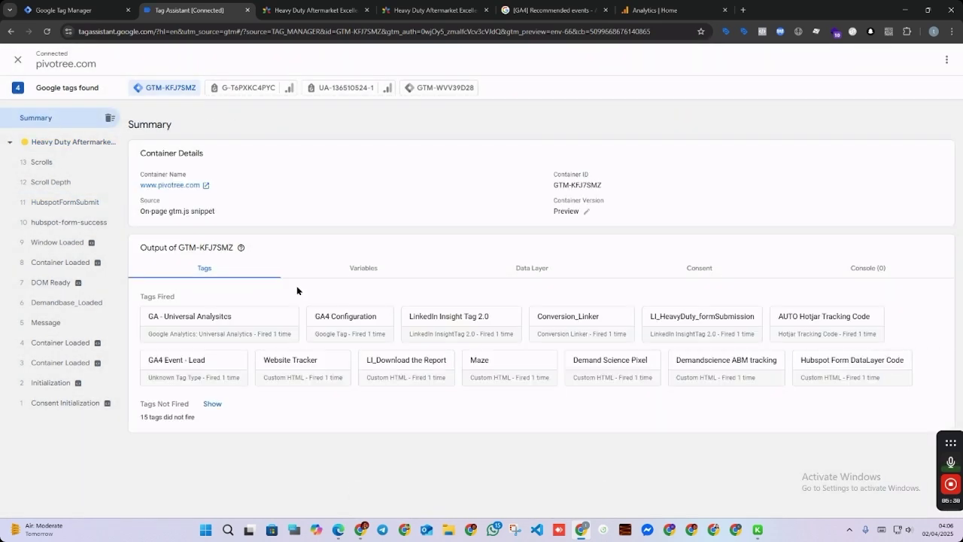
- Switch to Google Analytics and open DebugView in the admin settings of the Pivotree - GA4 property
left_click(654, 10)
left_click(119, 61)
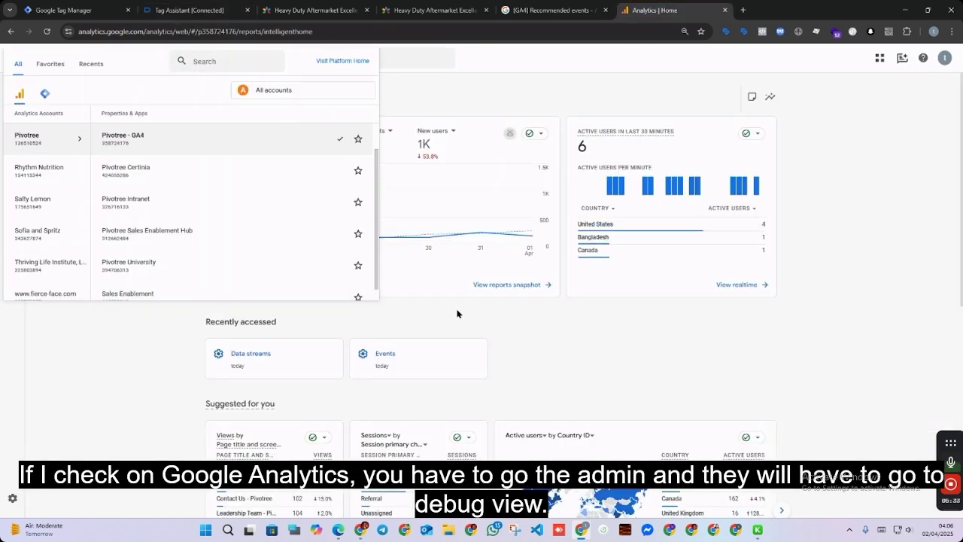
left_click(457, 313)
mouse_move(10, 497)
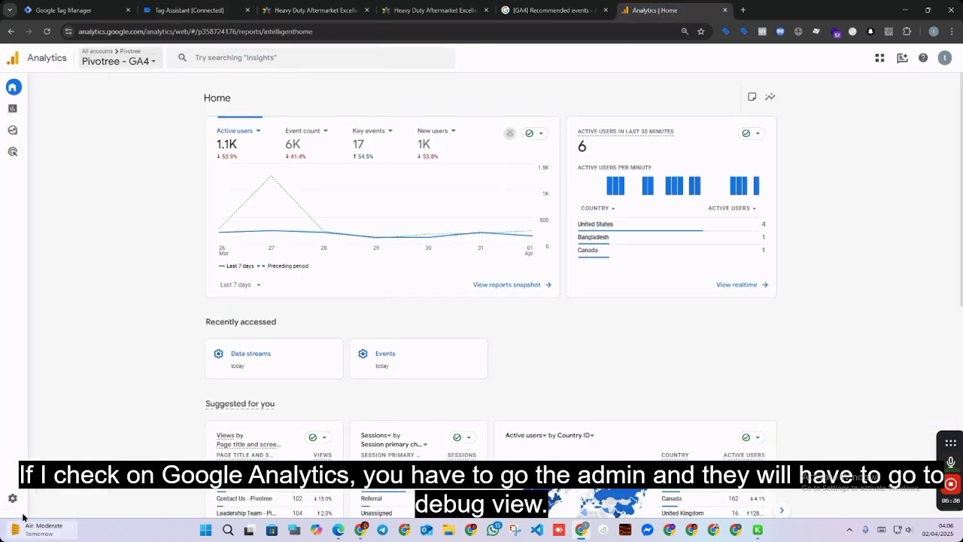
left_click(20, 497)
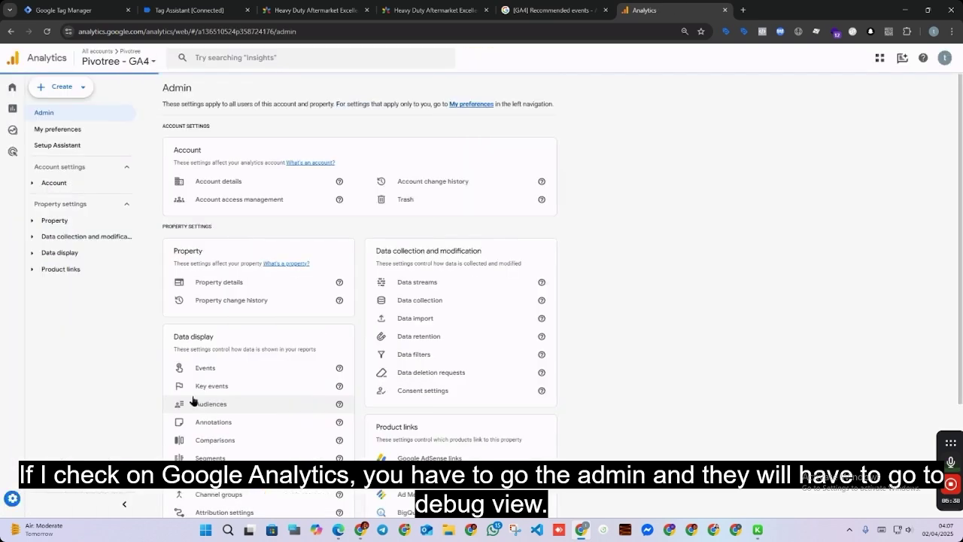
scroll(191, 399, "down", 5)
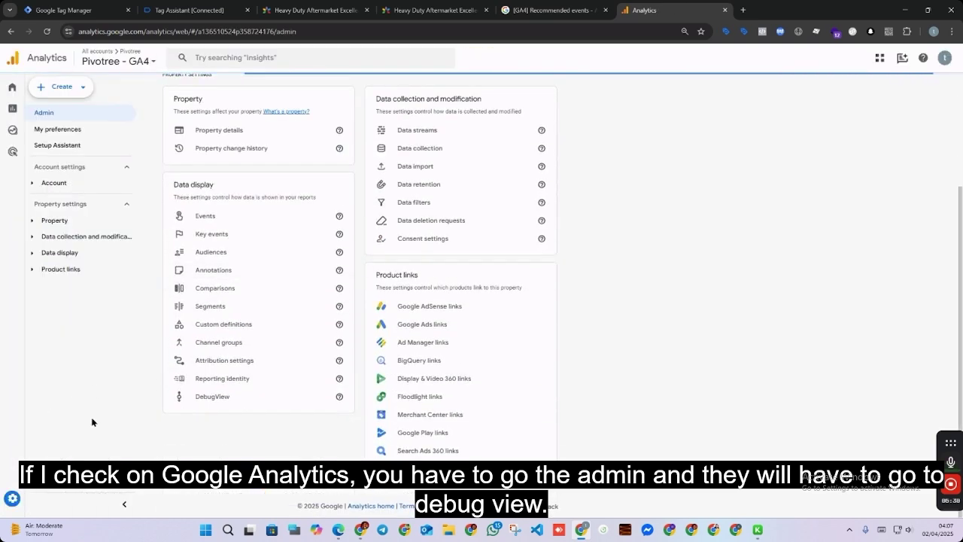
left_click(189, 403)
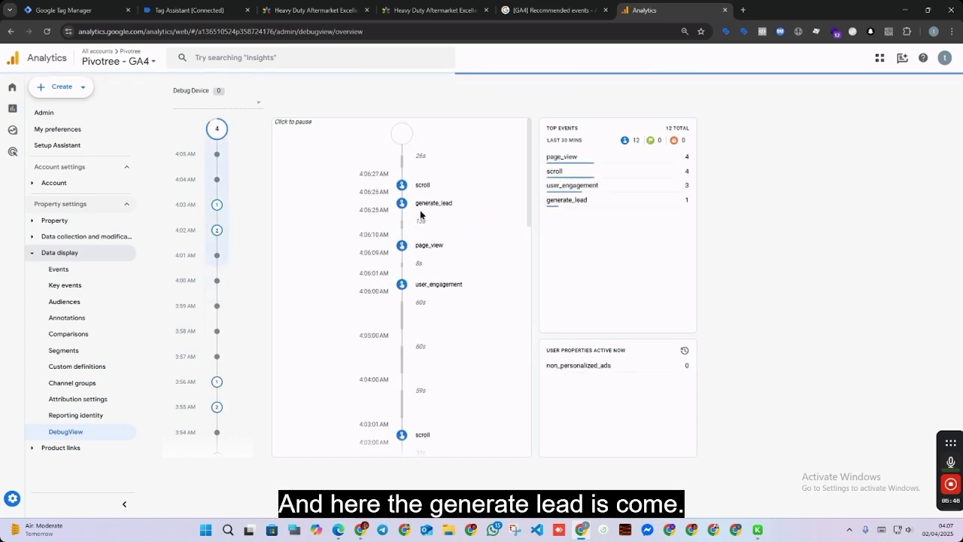
- Inspect the generate_lead event's user properties in DebugView, and return to the Pivotree page by way of Tag Assistant
left_click(433, 203)
left_click(486, 163)
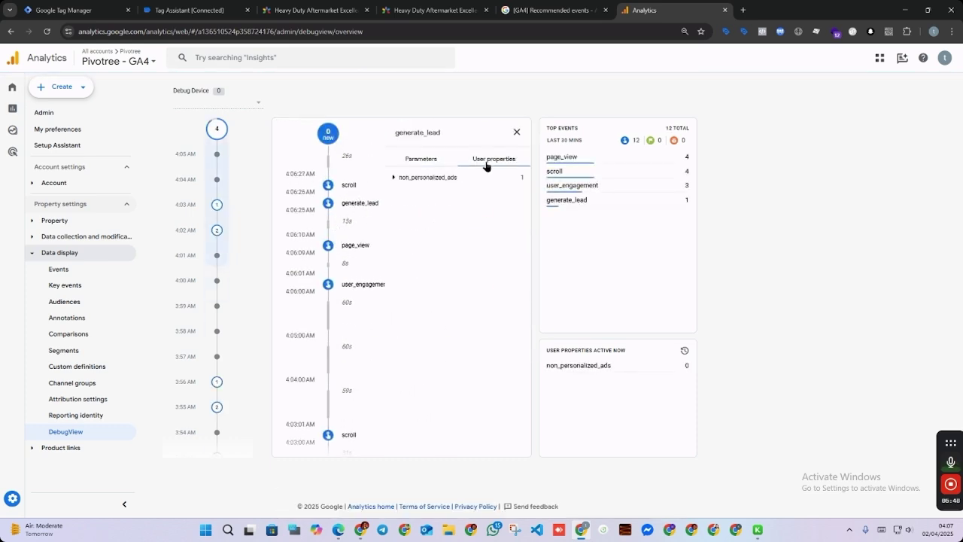
left_click(517, 133)
left_click(213, 6)
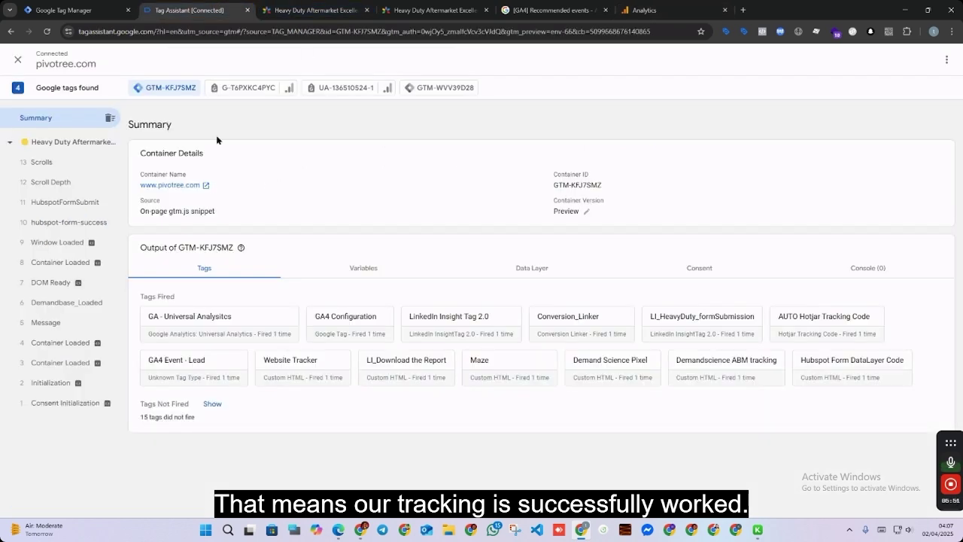
left_click(312, 9)
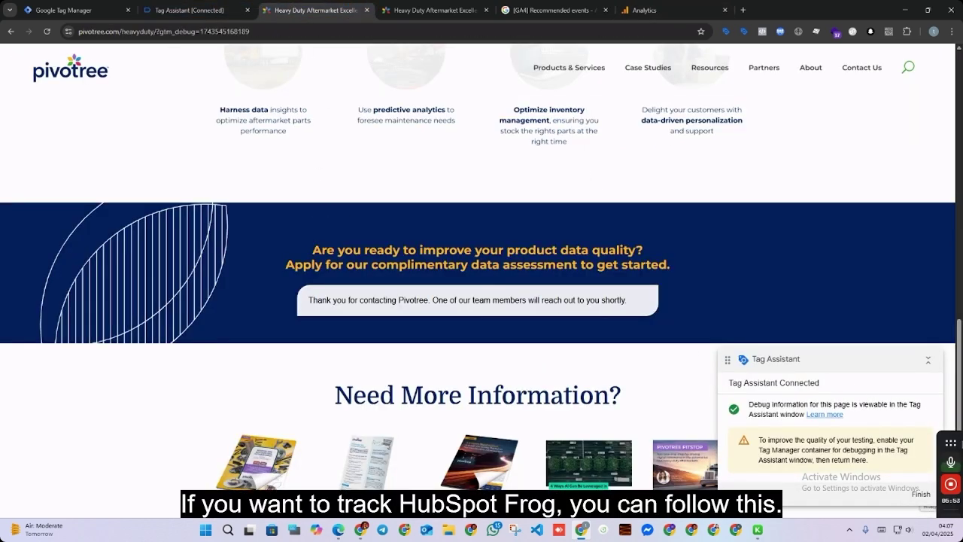